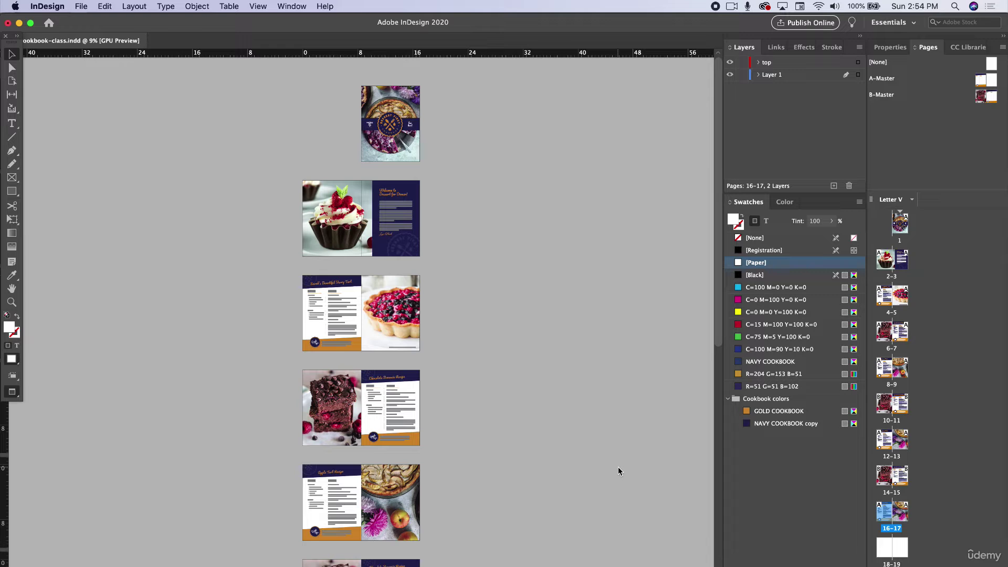
# - Display the guides and bleed lines in Normal screen mode and examine the bleed around the berry tart and brownie spreads
pyautogui.press('super+equal')
pyautogui.press('super+equal')
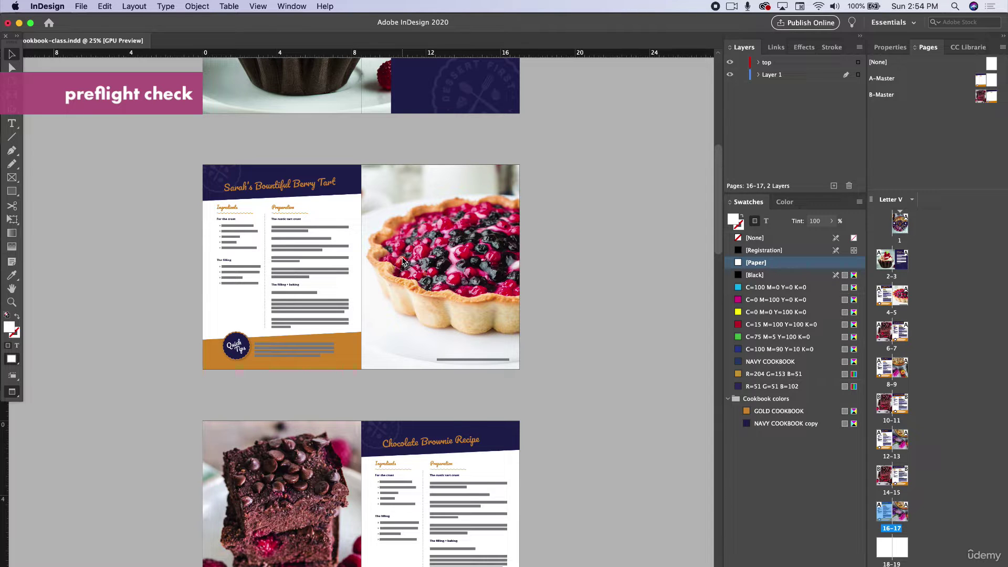
pyautogui.press('super+0')
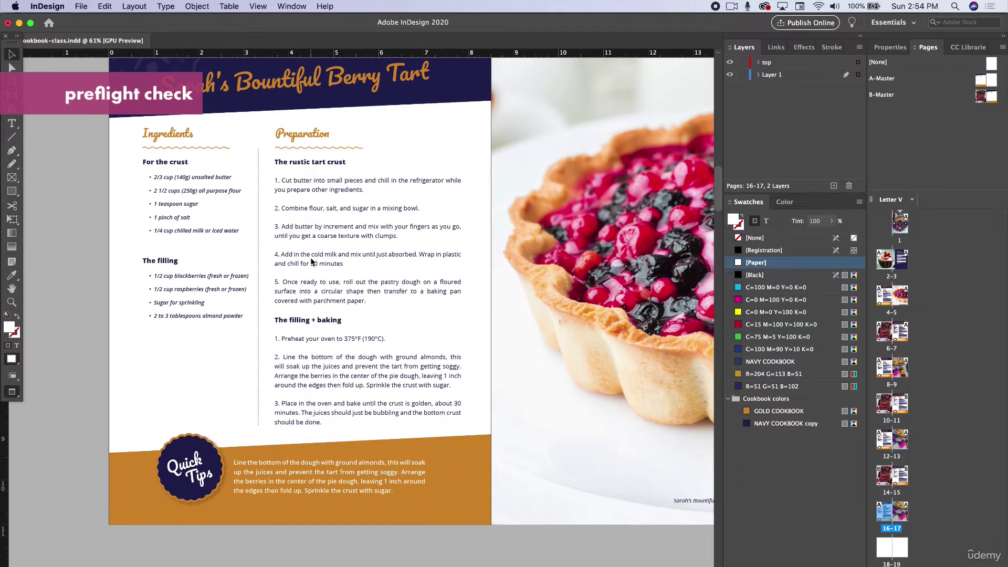
pyautogui.press('w')
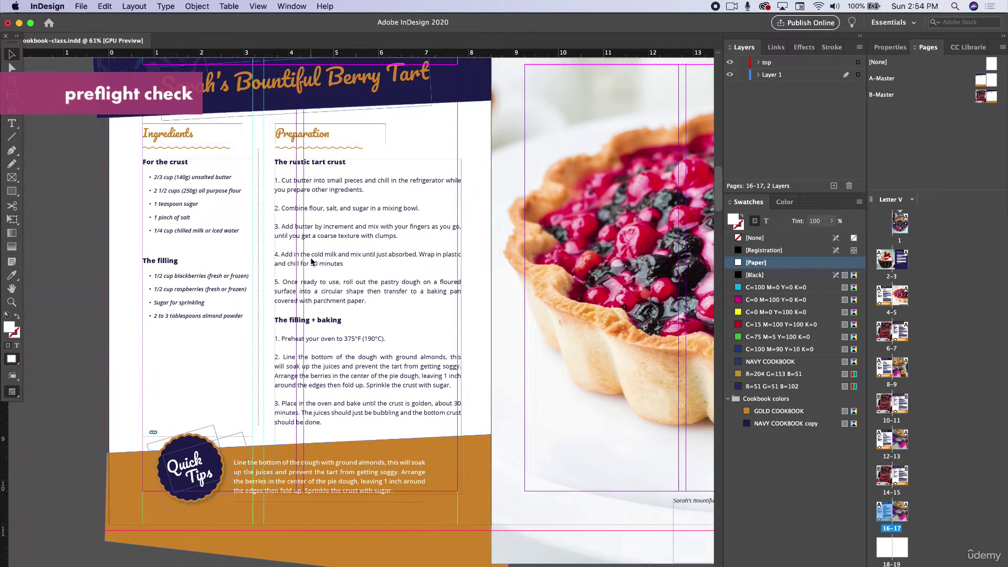
pyautogui.scroll(-3, 312, 261)
pyautogui.scroll(-7, 282, 370)
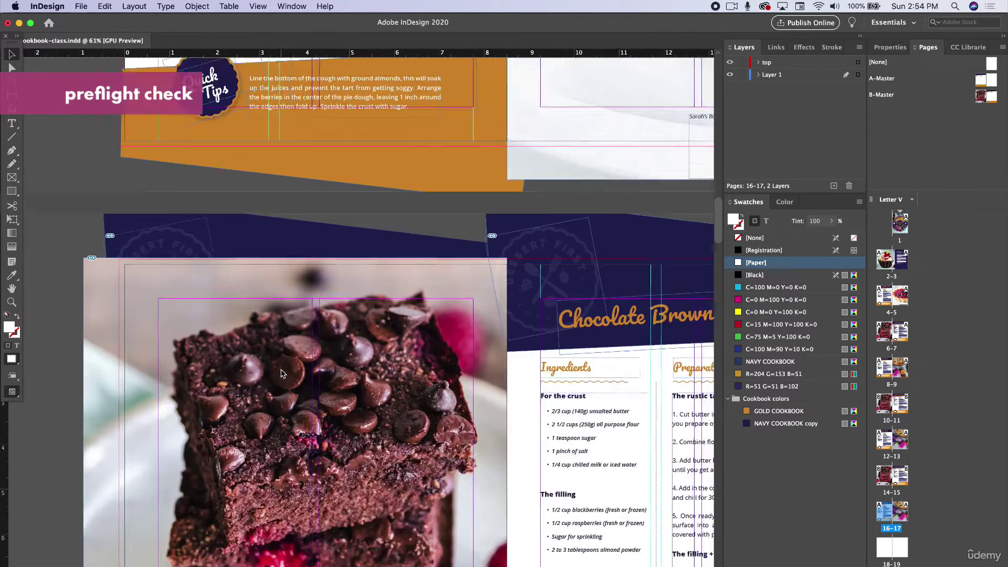
pyautogui.hscroll(10, 282, 373)
pyautogui.scroll(4, 420, 378)
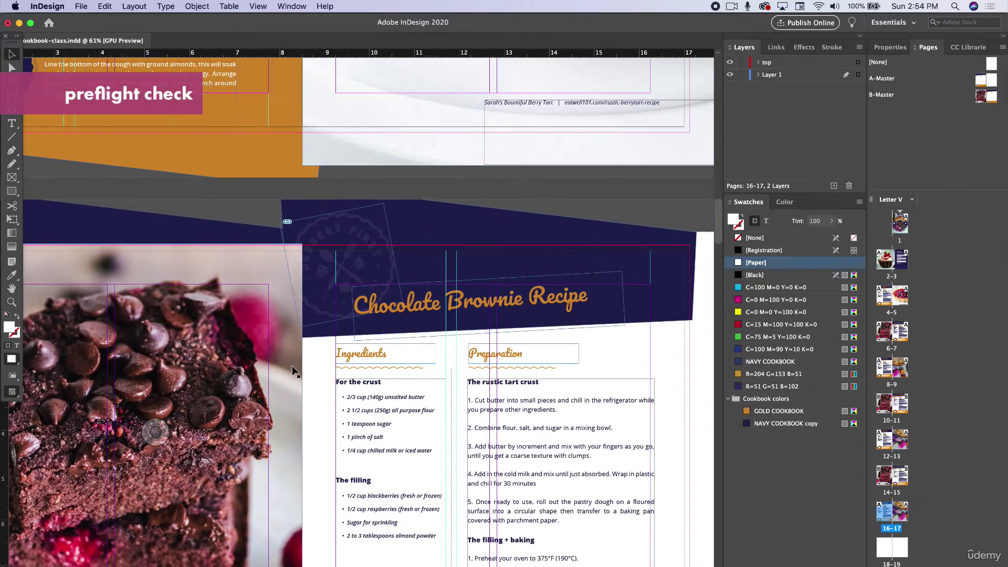
pyautogui.hscroll(1, 610, 248)
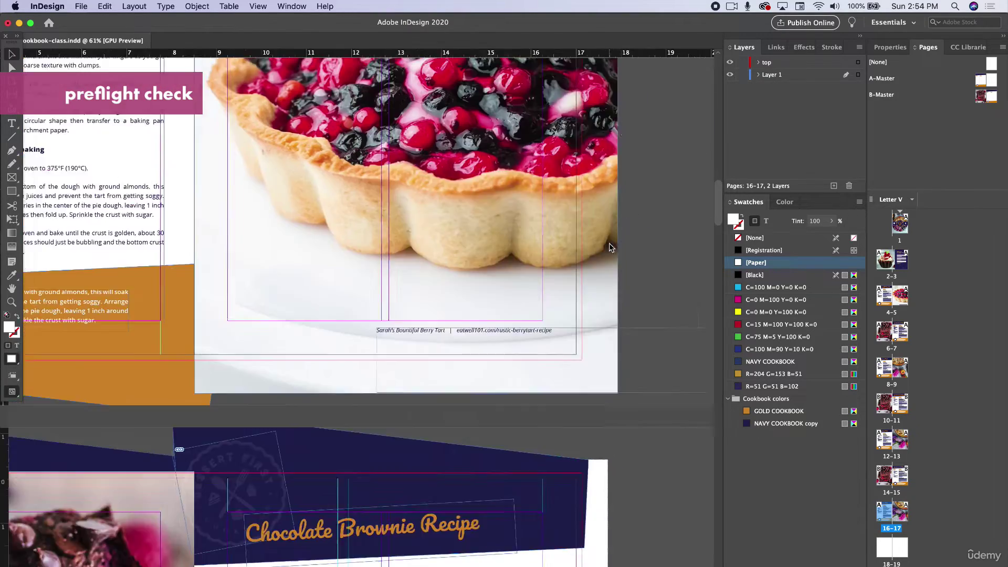
pyautogui.scroll(10, 610, 247)
pyautogui.hscroll(2, 611, 247)
pyautogui.scroll(4, 610, 248)
pyautogui.hscroll(1, 606, 242)
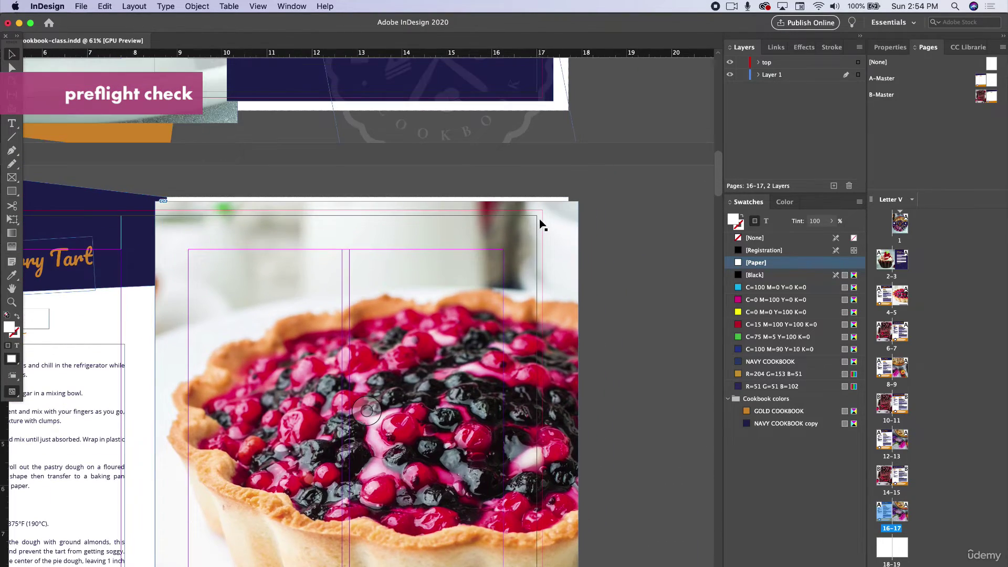
# - Select the navy background on the welcome page to check which colour swatch it uses
pyautogui.scroll(12, 543, 220)
pyautogui.hscroll(-1, 543, 219)
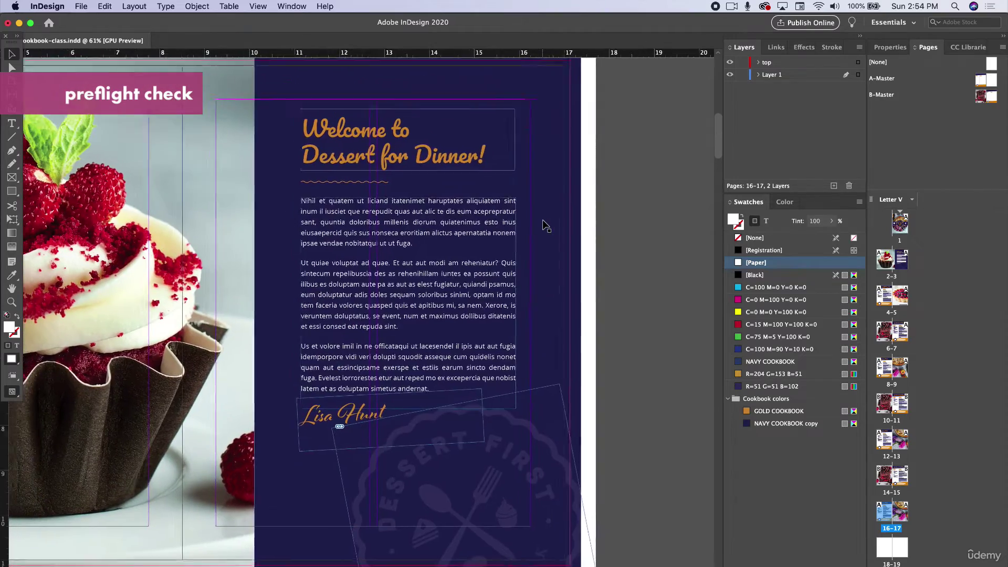
pyautogui.scroll(10, 543, 219)
pyautogui.hscroll(-4, 541, 217)
pyautogui.scroll(-7, 538, 215)
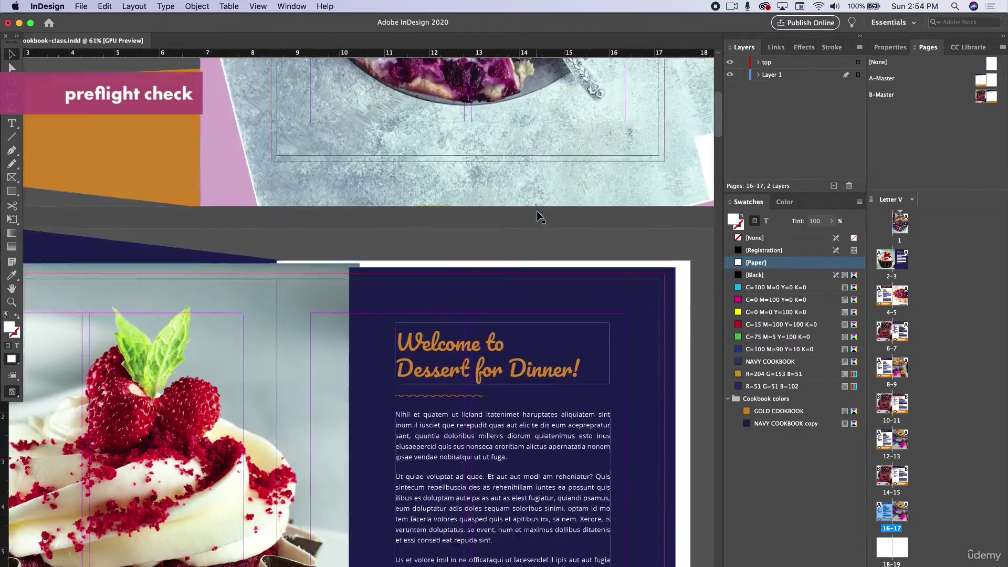
pyautogui.scroll(-1, 539, 216)
pyautogui.click(396, 218)
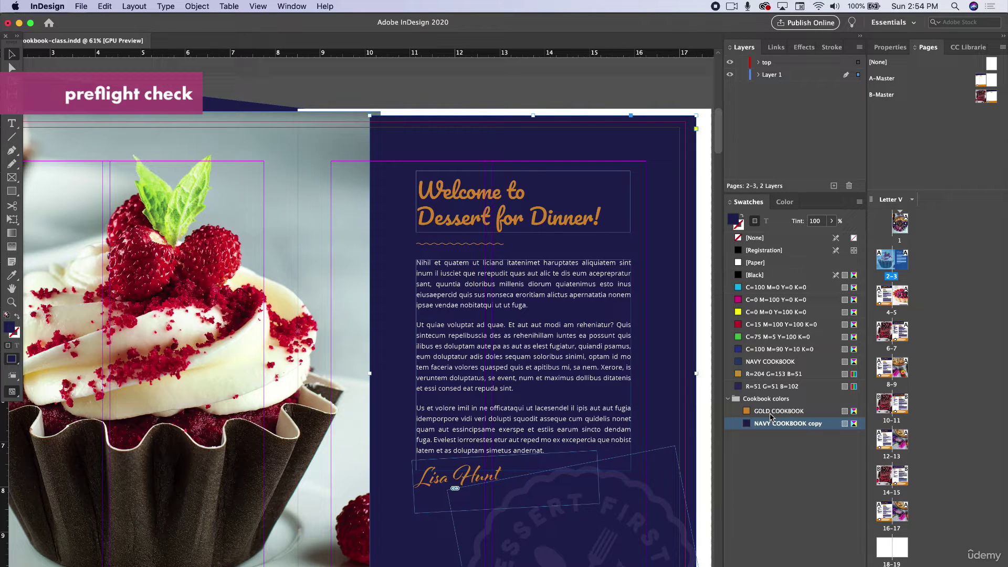
# - Examine the cover's photo, banner and badge against the bleed lines, and return to Preview screen mode
pyautogui.scroll(10, 503, 365)
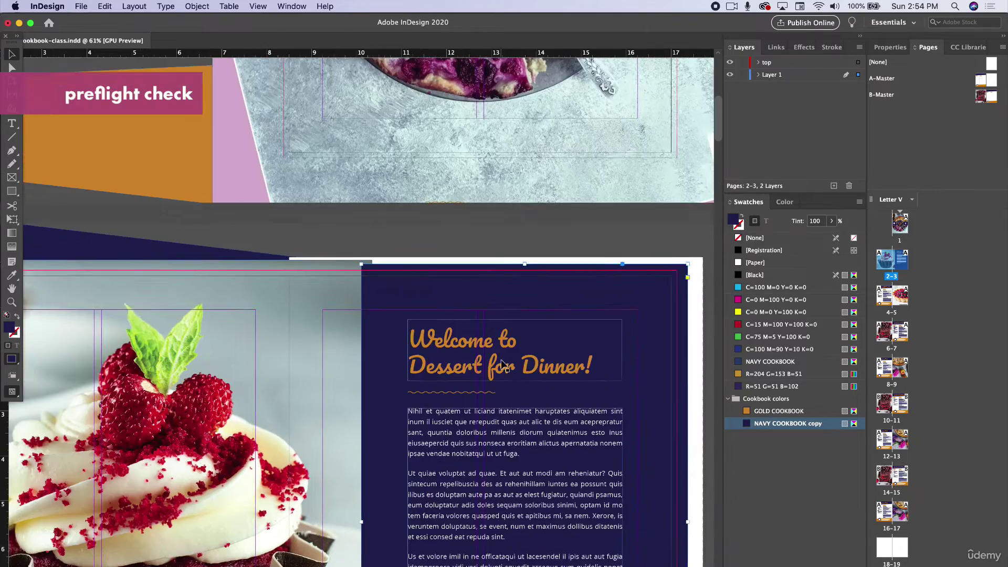
pyautogui.scroll(5, 503, 365)
pyautogui.scroll(4, 503, 365)
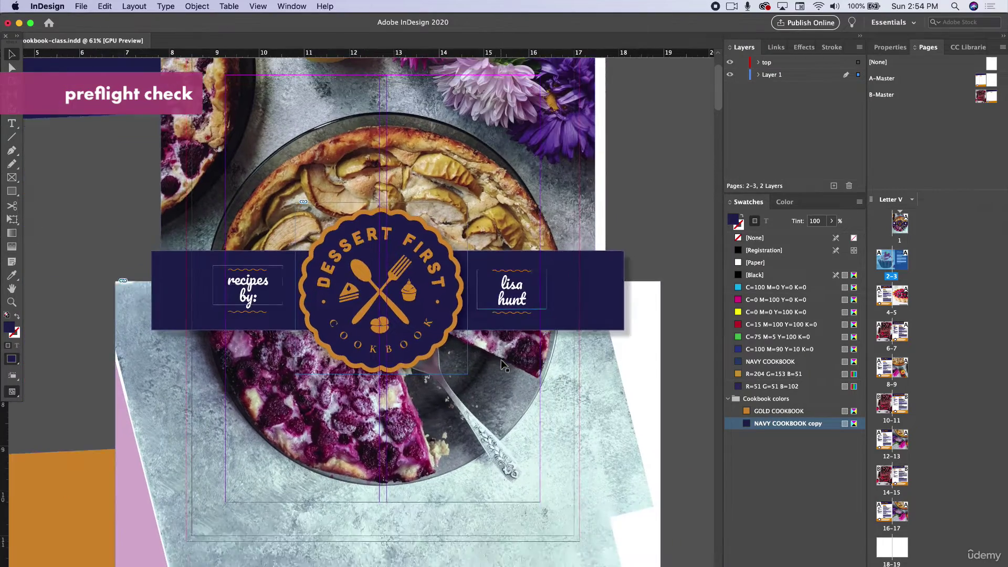
pyautogui.hscroll(5, 503, 365)
pyautogui.scroll(-1, 503, 365)
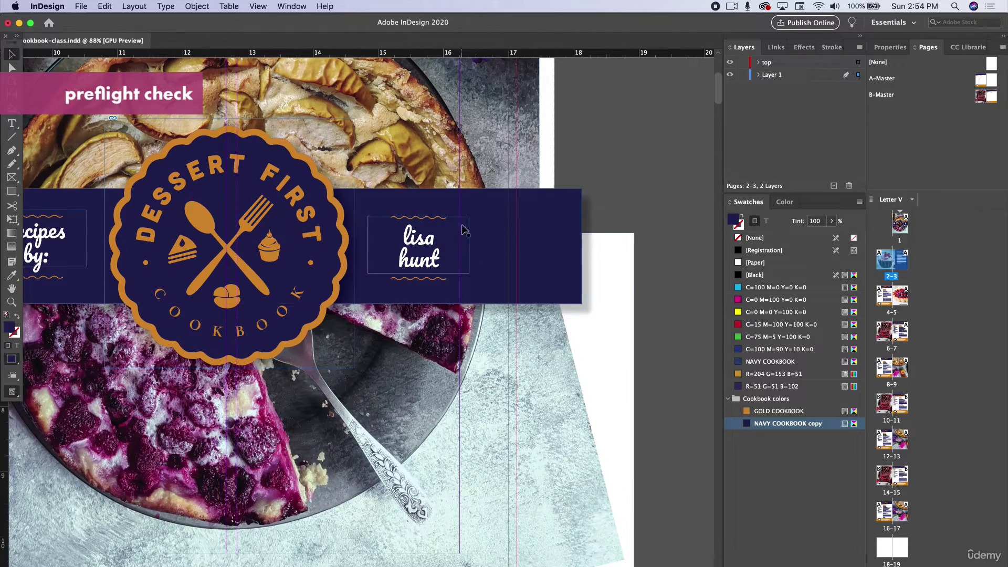
pyautogui.scroll(5, 462, 225)
pyautogui.hscroll(-5, 461, 225)
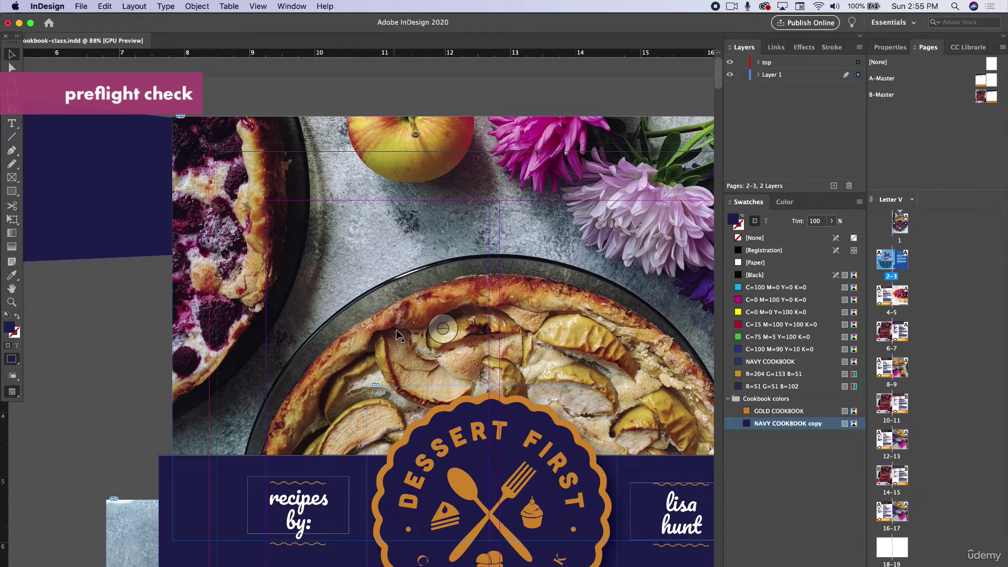
pyautogui.scroll(-6, 396, 331)
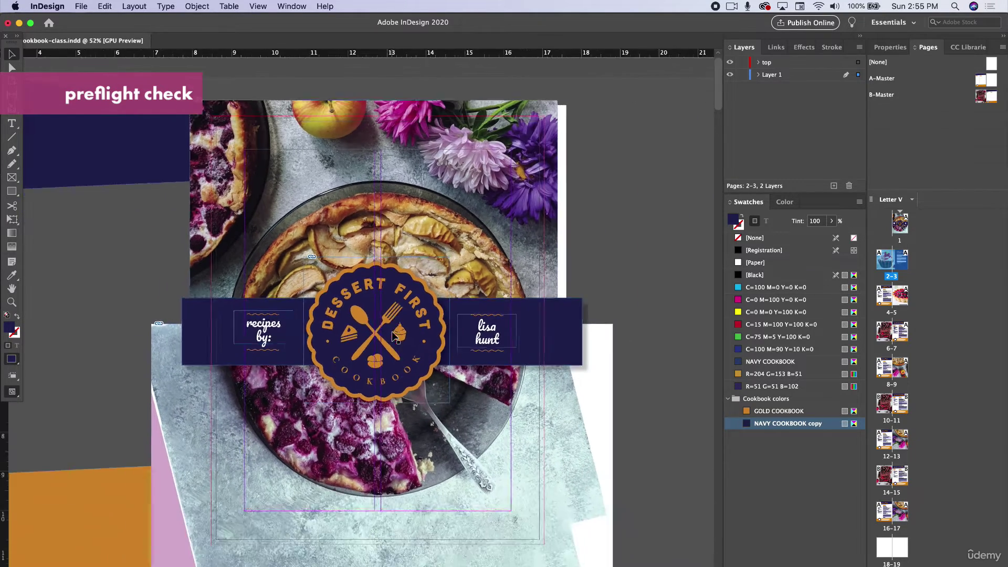
pyautogui.scroll(-1, 395, 336)
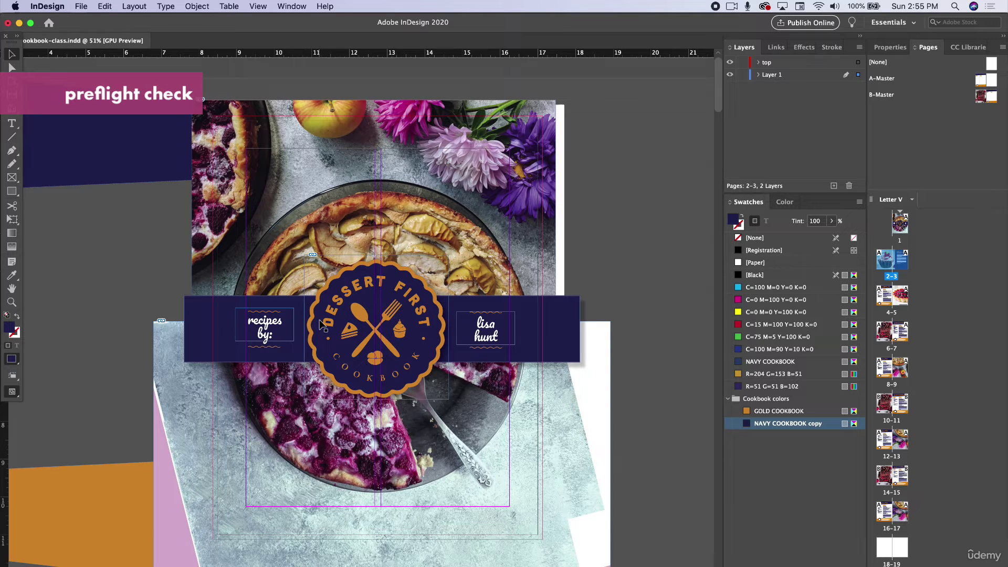
pyautogui.press('w')
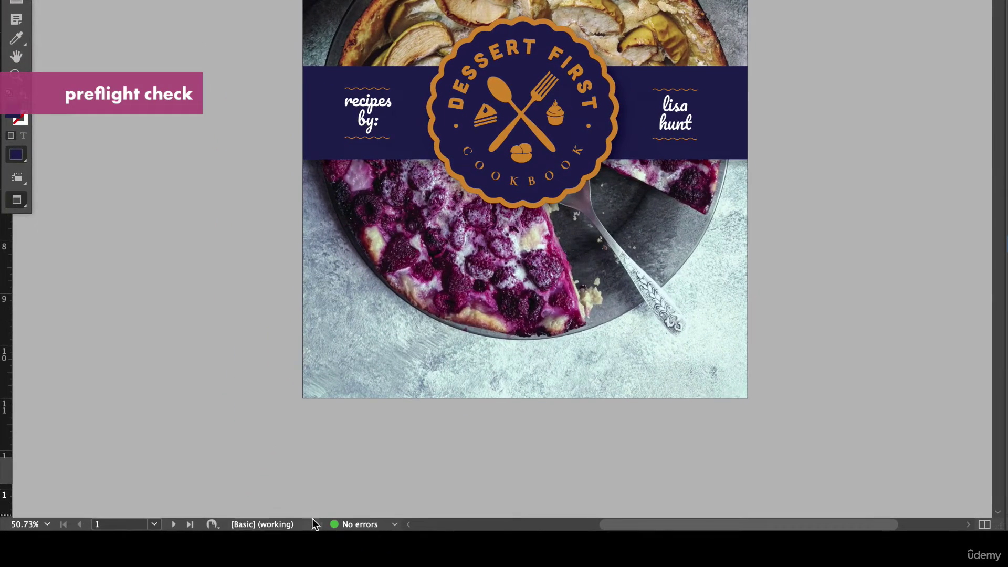
# - Open the Preflight panel and move it clear of the cover artwork
pyautogui.click(395, 525)
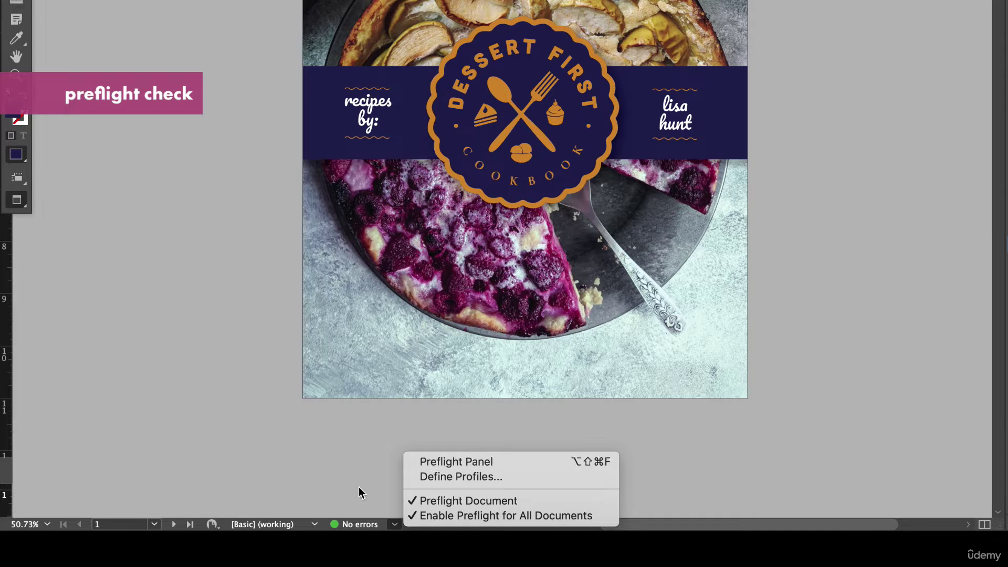
pyautogui.click(340, 527)
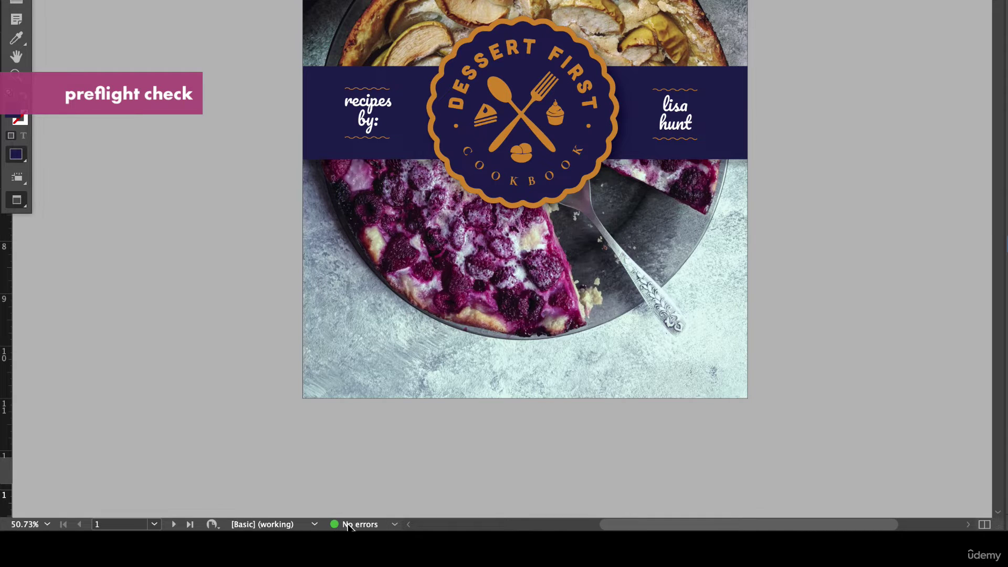
pyautogui.click(394, 525)
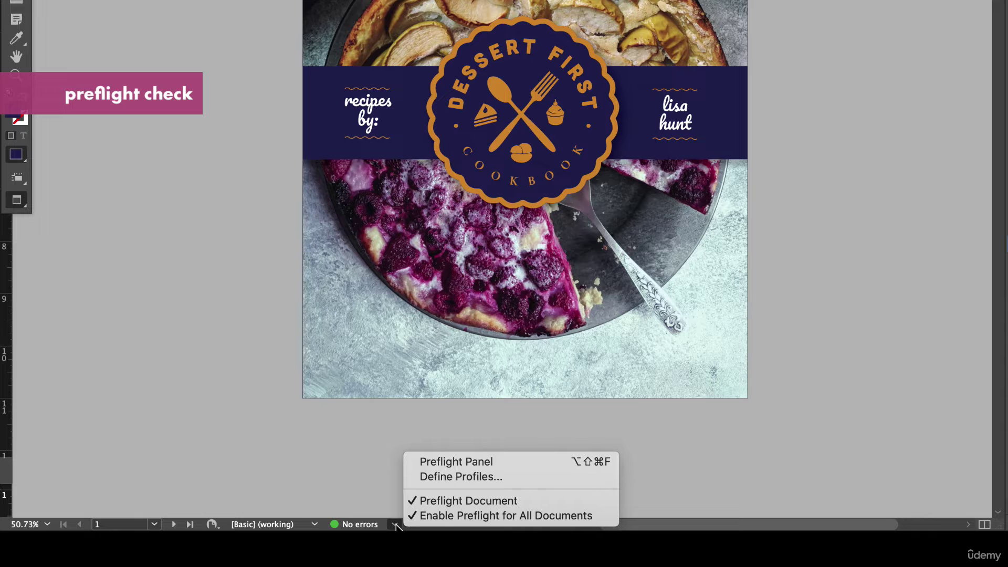
pyautogui.click(443, 463)
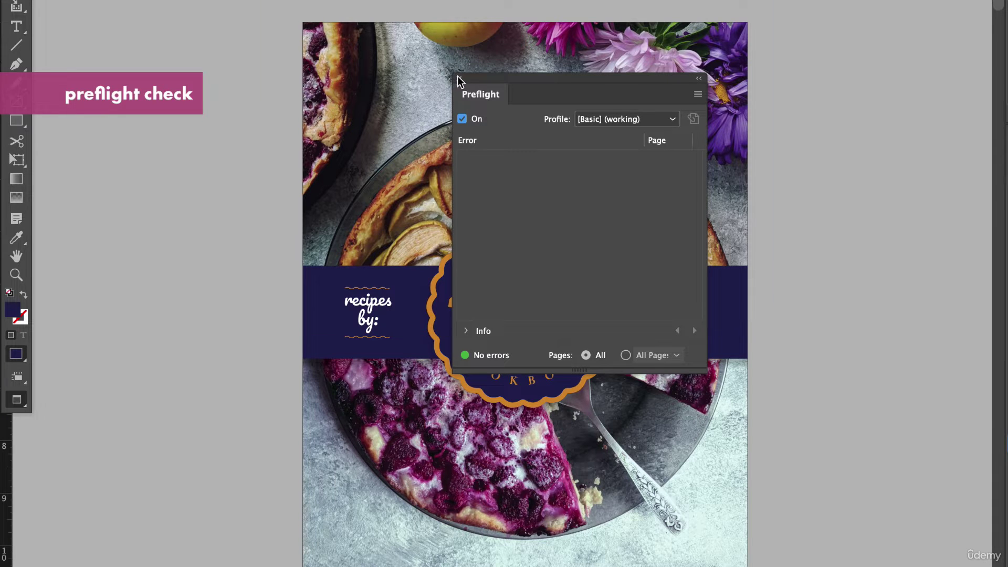
pyautogui.moveTo(458, 76); pyautogui.dragTo(669, 84)
# - Shorten the welcome page's body text frame from its lower edge so the last two lines become overset
pyautogui.scroll(-15, 264, 426)
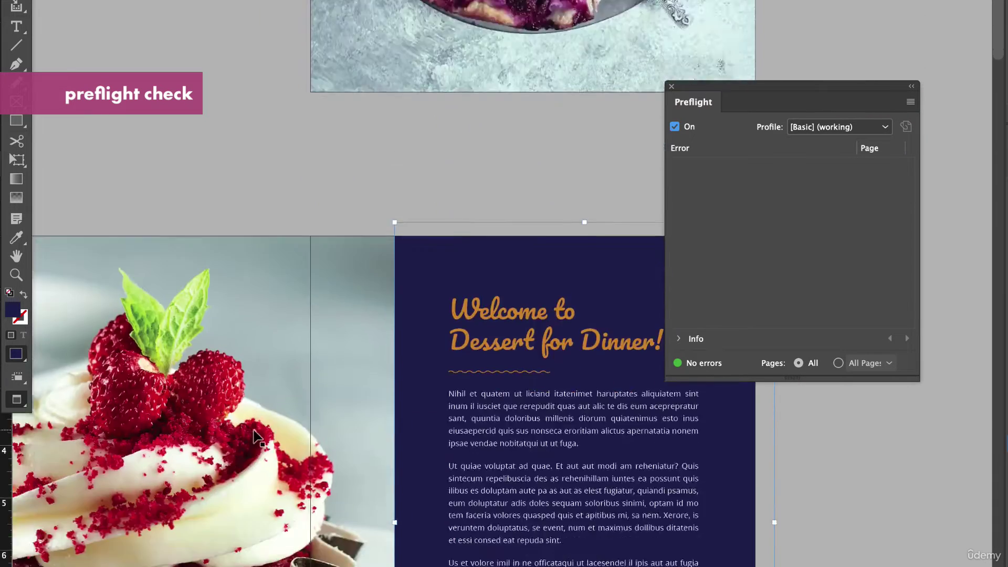
pyautogui.scroll(3, 475, 349)
pyautogui.scroll(10, 496, 331)
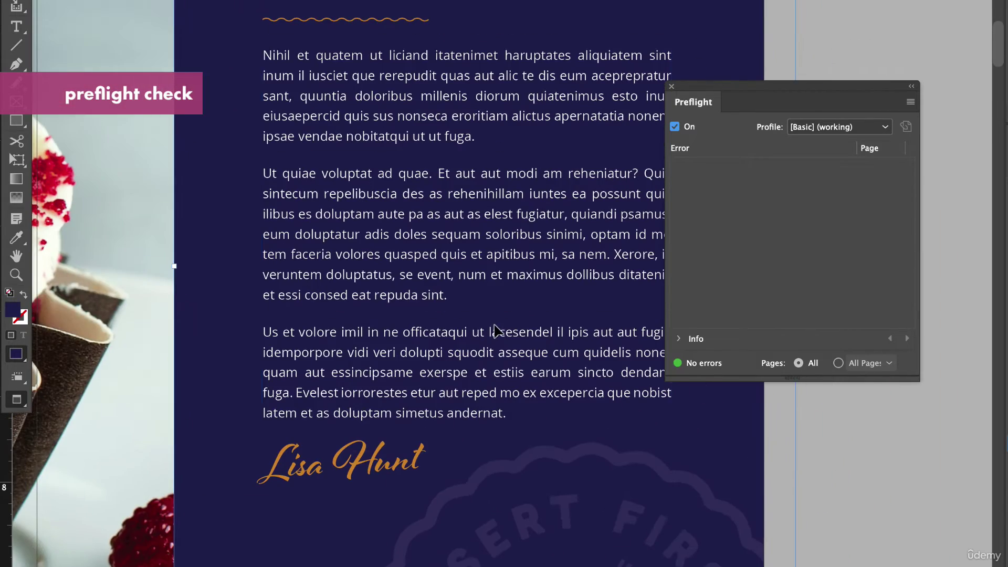
pyautogui.click(441, 386)
pyautogui.press('l')
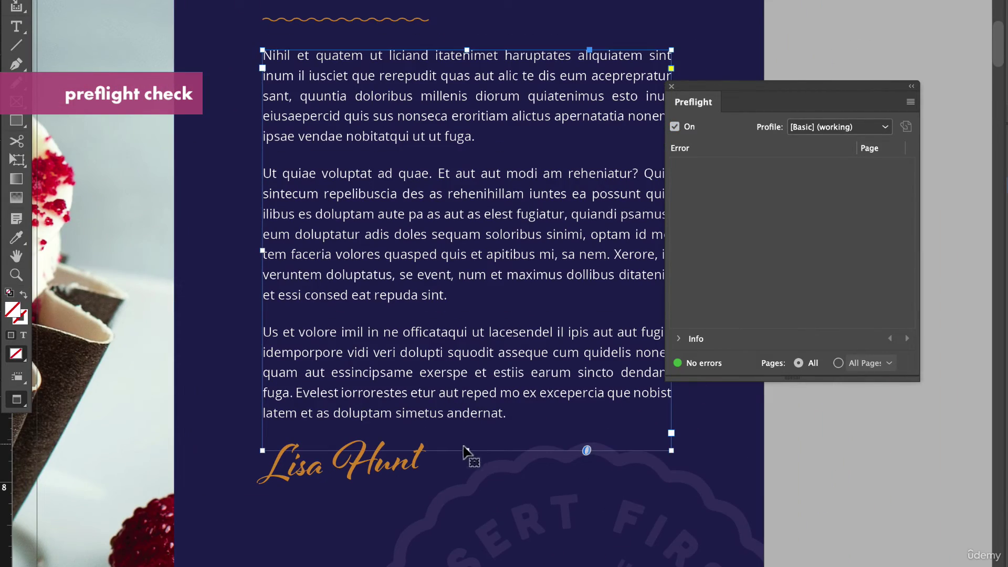
pyautogui.moveTo(469, 451); pyautogui.dragTo(470, 386)
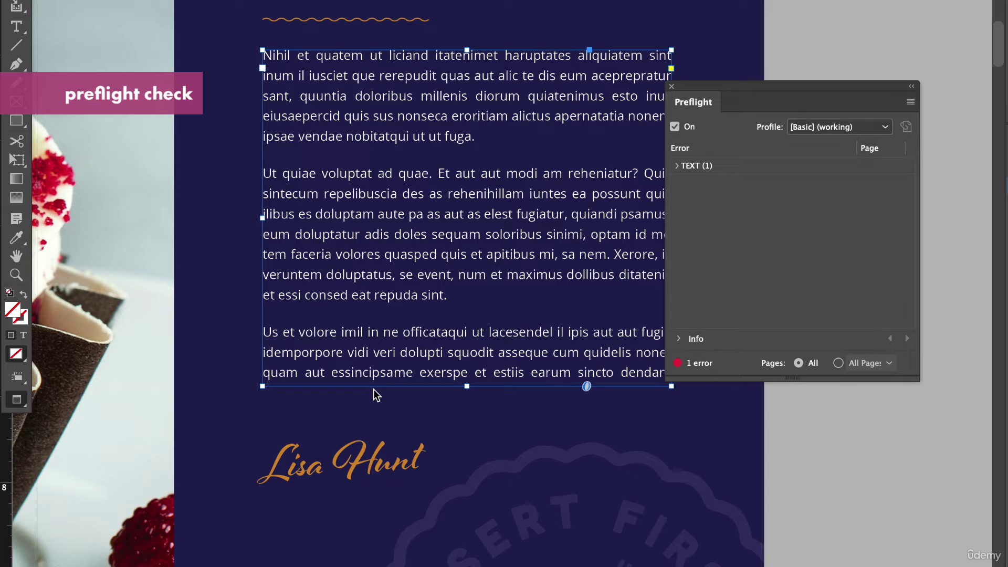
# - Move the Preflight panel off the page text and expand the TEXT error down to the overset text frame entry
pyautogui.moveTo(743, 87); pyautogui.dragTo(839, 118)
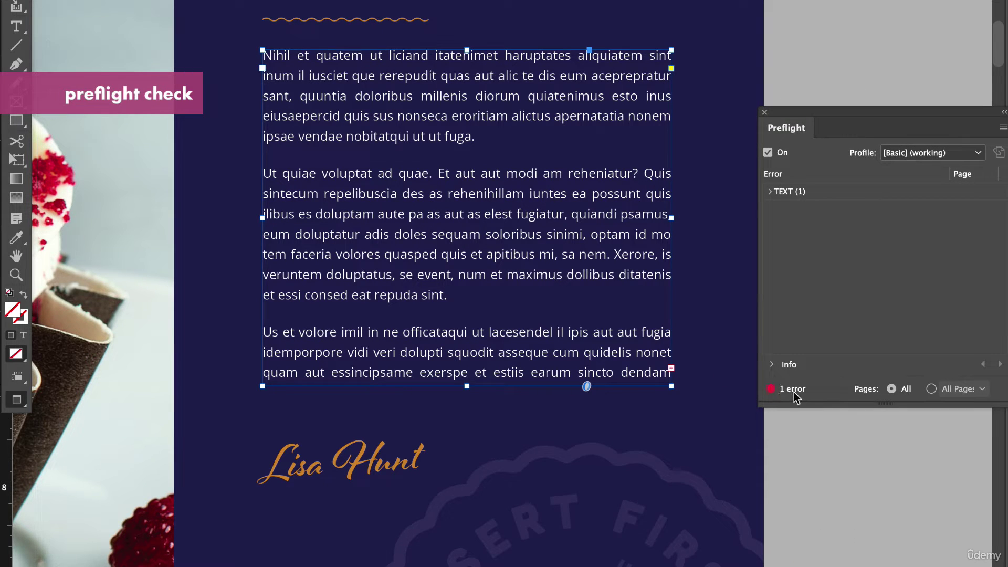
pyautogui.click(770, 192)
pyautogui.click(816, 214)
pyautogui.click(783, 209)
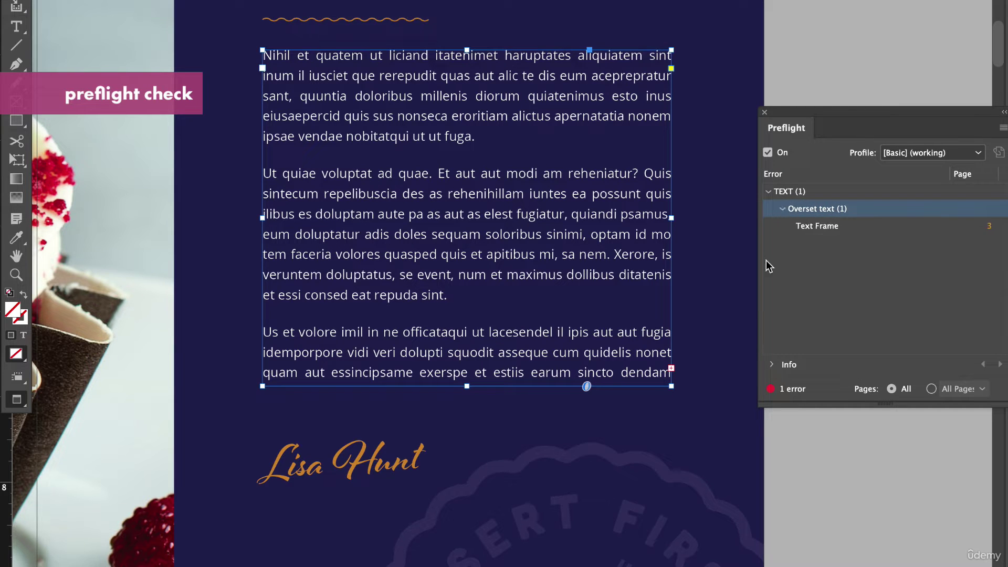
pyautogui.click(818, 227)
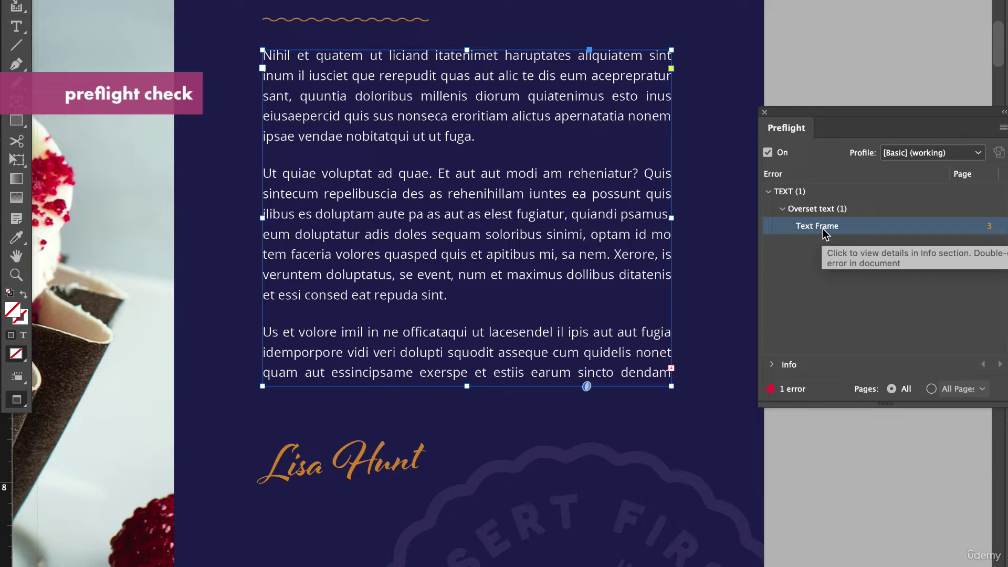
# - Move away from the welcome page and jump back to the overset text frame from its Preflight error entry
pyautogui.scroll(15, 574, 502)
pyautogui.scroll(-5, 509, 493)
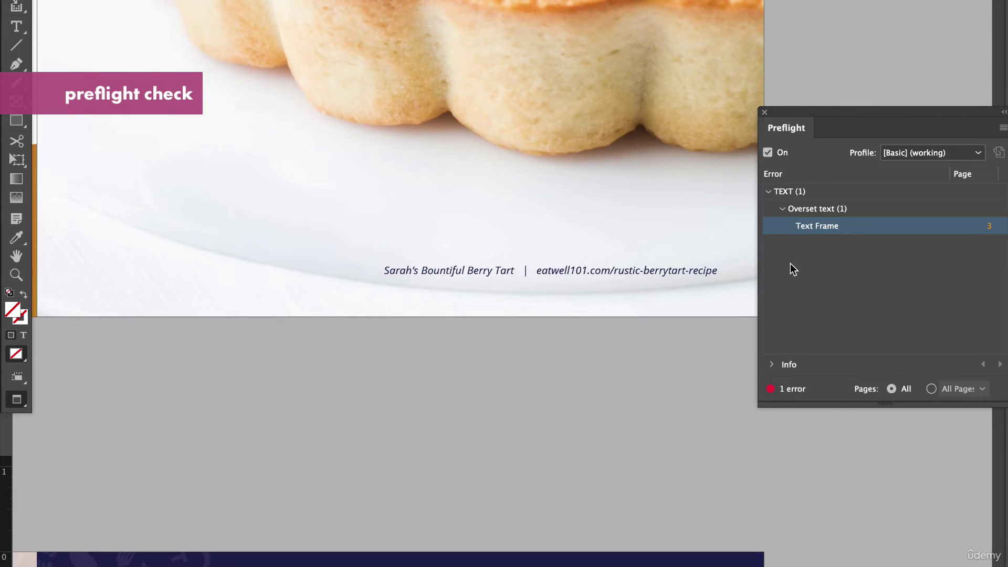
pyautogui.doubleClick(829, 228)
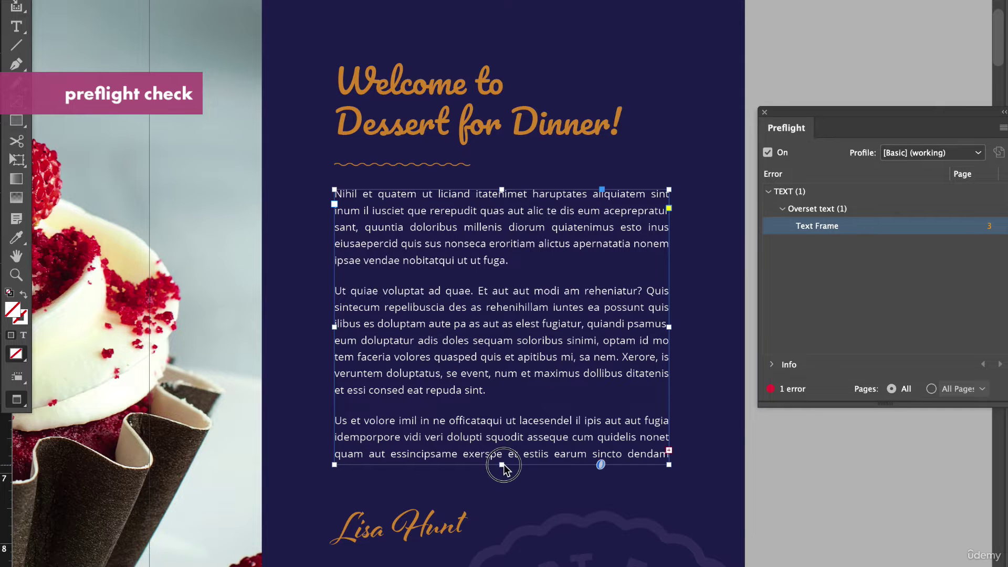
# - Extend the welcome body text frame downward until all of its overset text fits, and deselect it
pyautogui.moveTo(502, 465); pyautogui.dragTo(500, 496)
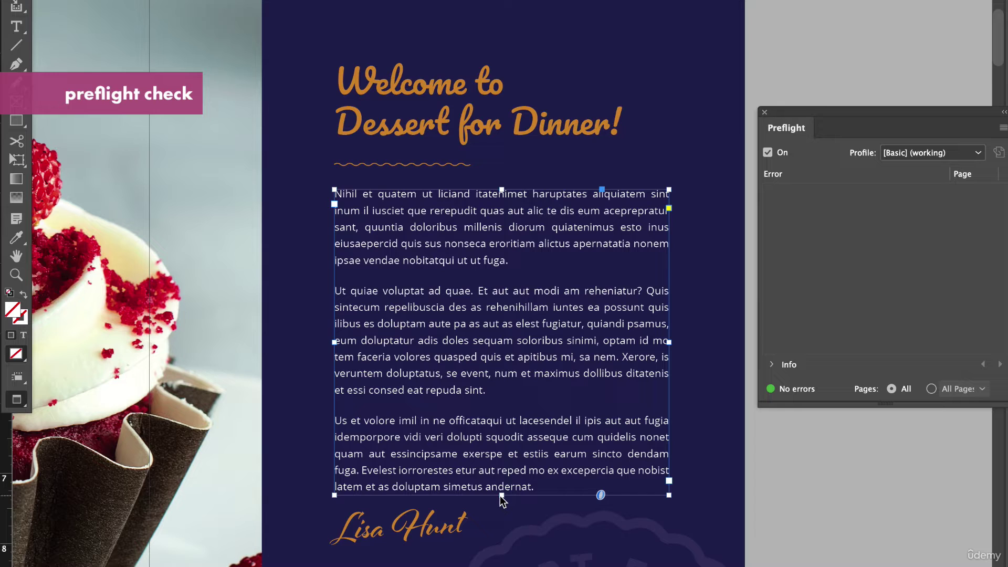
pyautogui.click(837, 523)
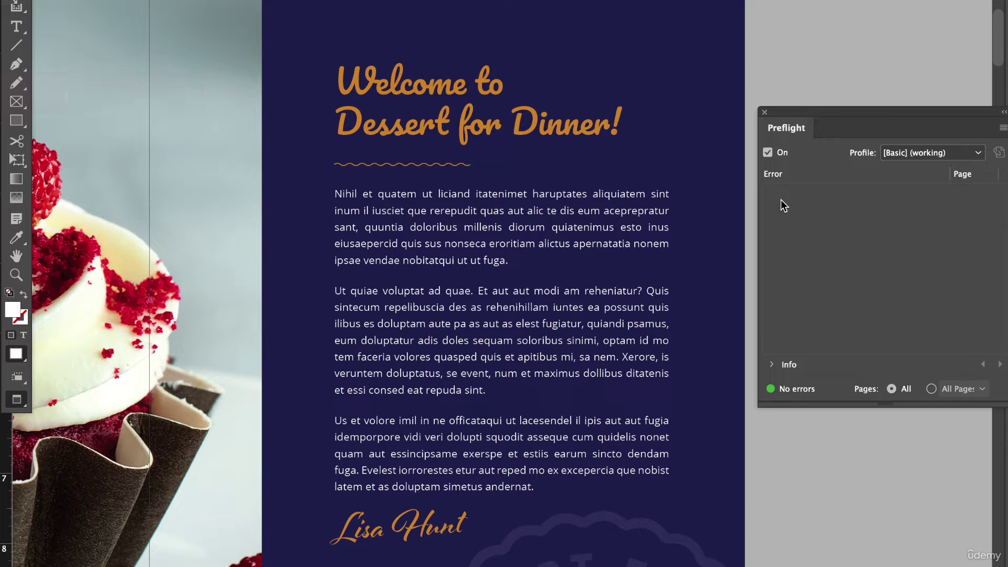
# - Close the Preflight panel and switch the document to Normal screen mode to show frames and bleed
pyautogui.click(764, 111)
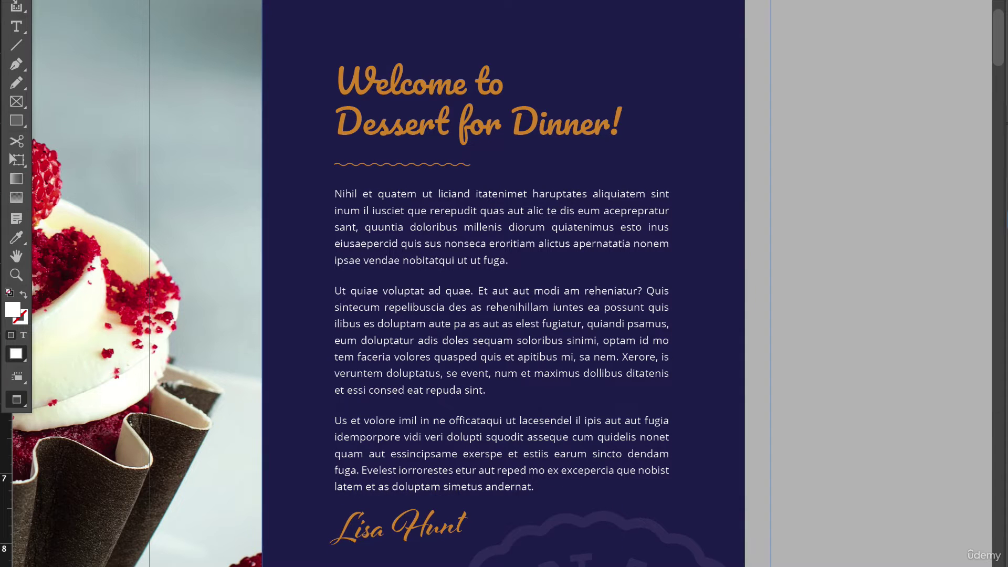
pyautogui.press('w')
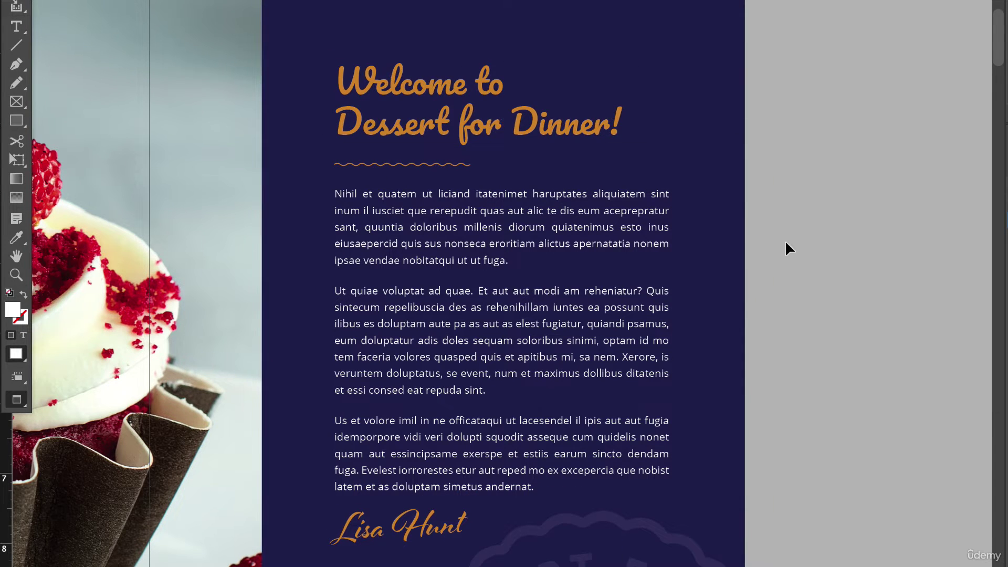
pyautogui.press('w')
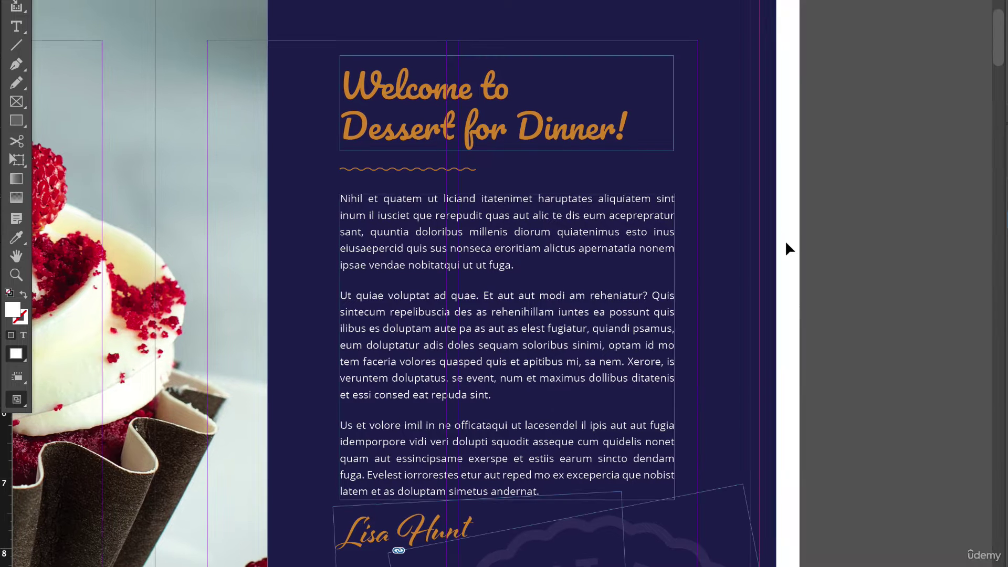
# - Select the navy background frame on the welcome page and switch the document to Preview screen mode
pyautogui.click(758, 183)
pyautogui.press('w')
pyautogui.scroll(-3, 757, 177)
pyautogui.scroll(3, 757, 180)
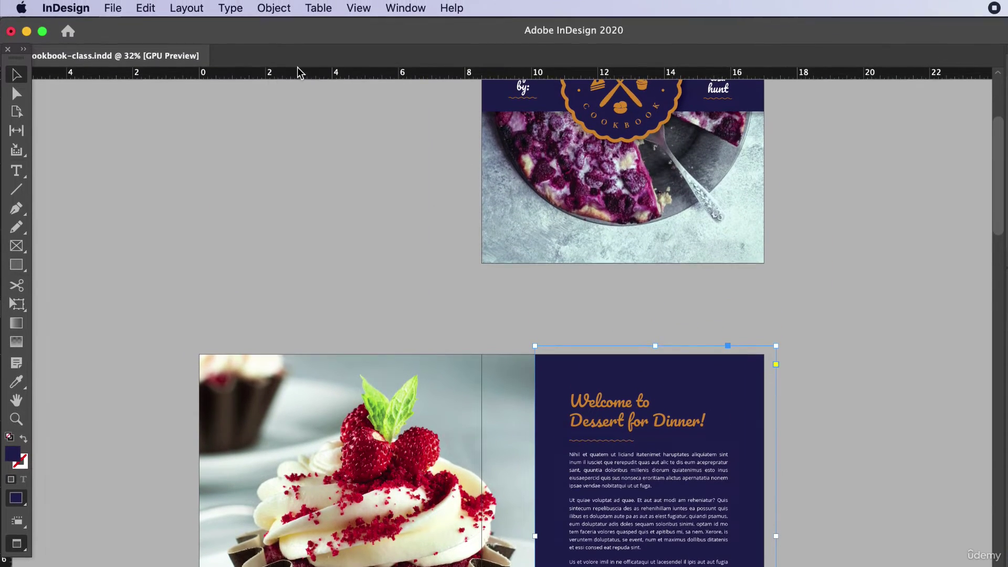
# - Start exporting the document to the Desktop as cookbook-class in Adobe PDF (Print) format
pyautogui.click(112, 8)
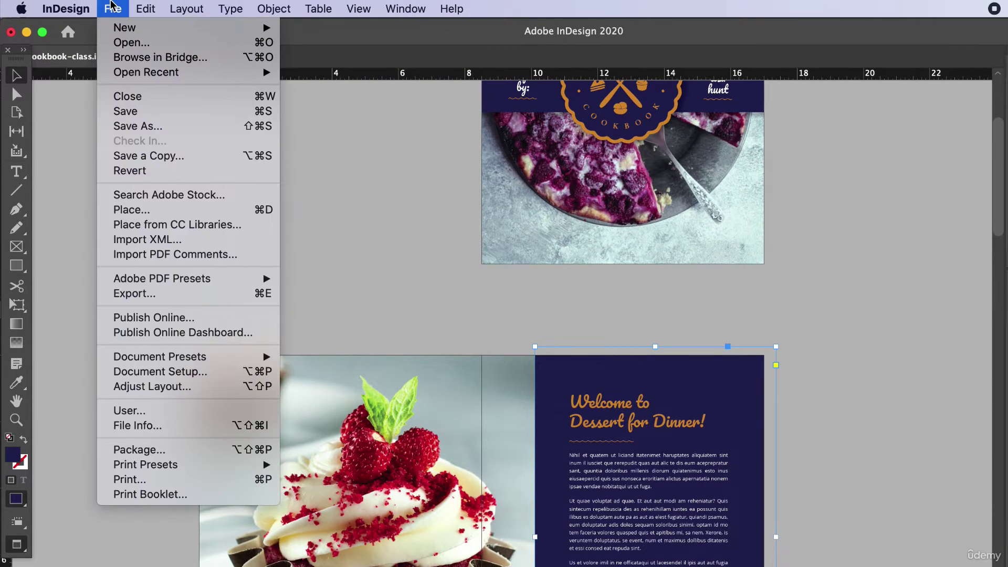
pyautogui.click(194, 293)
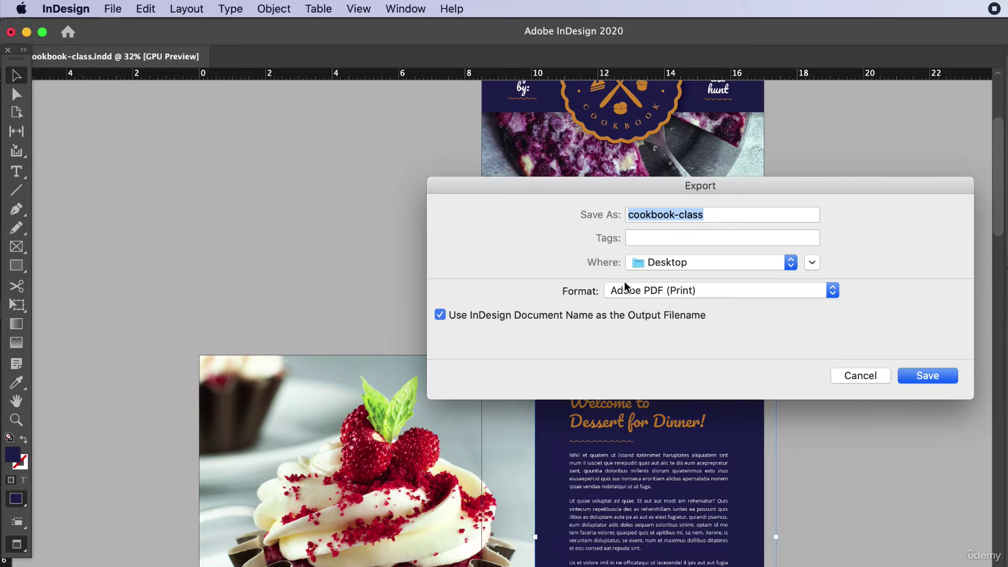
pyautogui.click(649, 292)
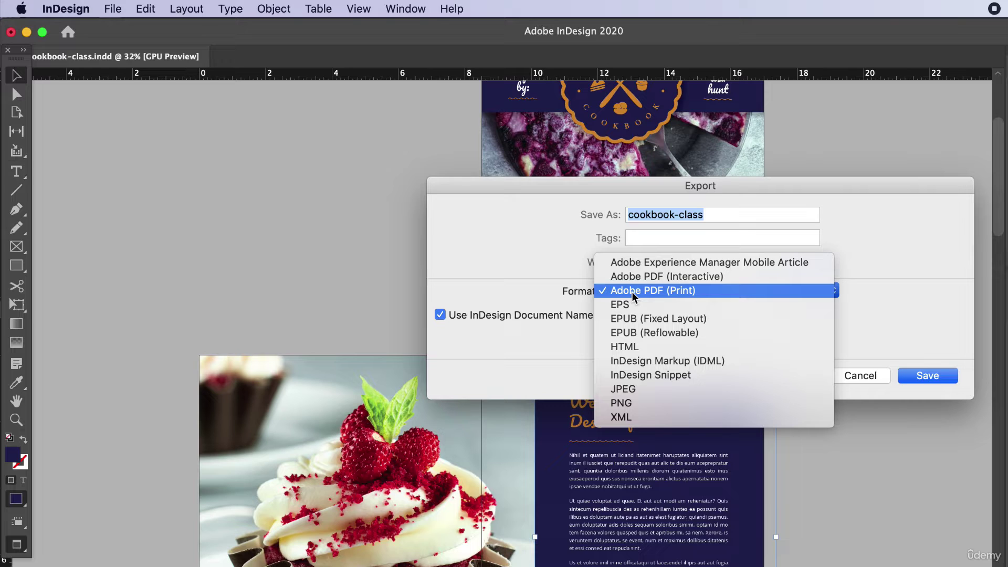
pyautogui.click(634, 297)
pyautogui.press('Return')
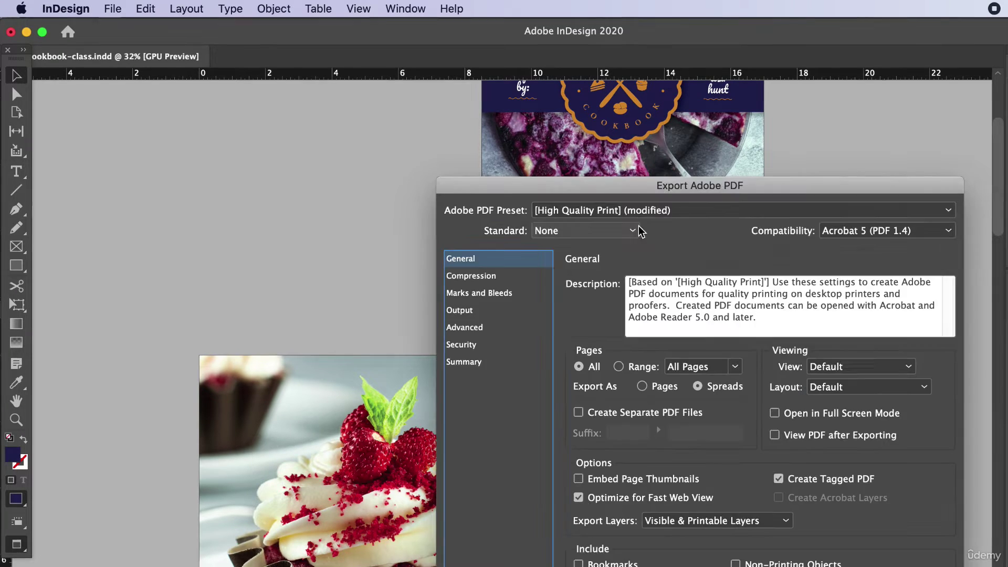
# - Apply the [Press Quality] PDF preset and set the export to Pages instead of Spreads
pyautogui.click(636, 210)
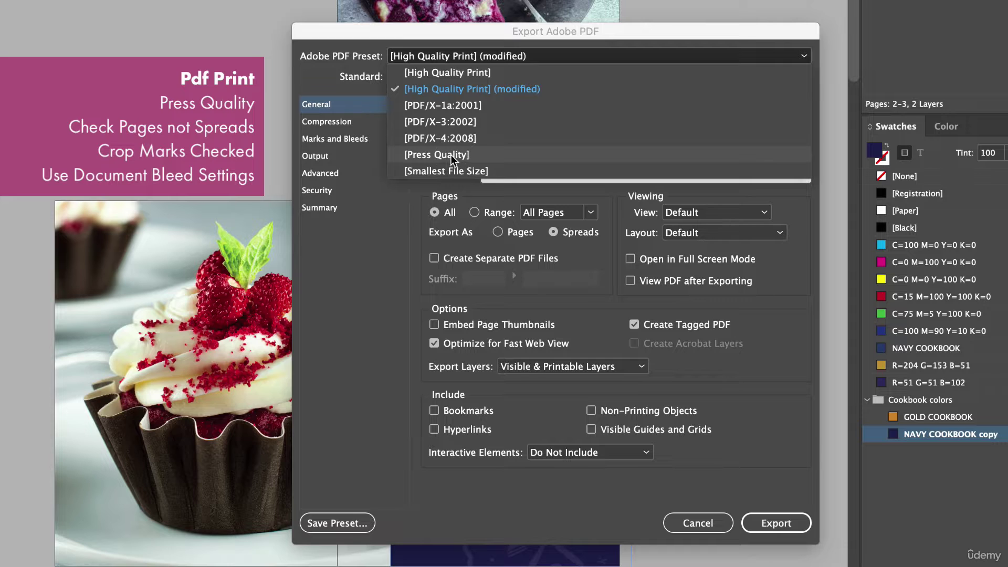
pyautogui.click(450, 156)
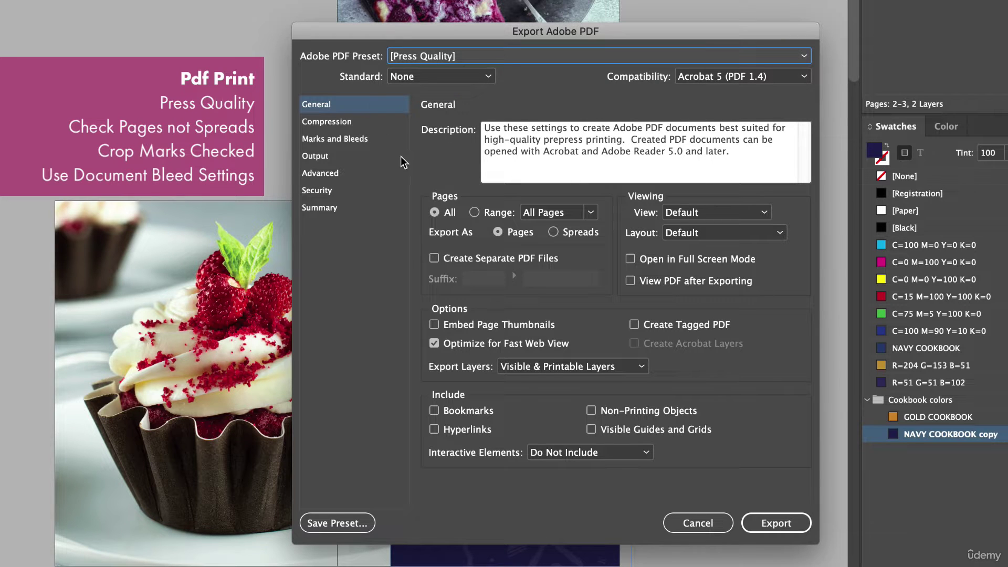
pyautogui.click(554, 232)
pyautogui.click(497, 232)
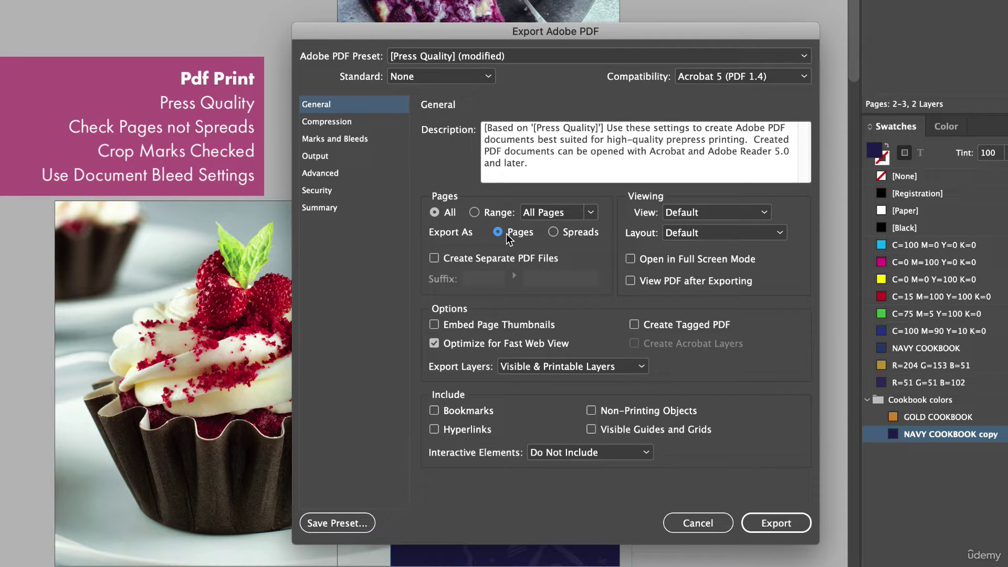
# - Review the compression settings, then enable Crop Marks and Use Document Bleed Settings for the PDF export
pyautogui.click(339, 123)
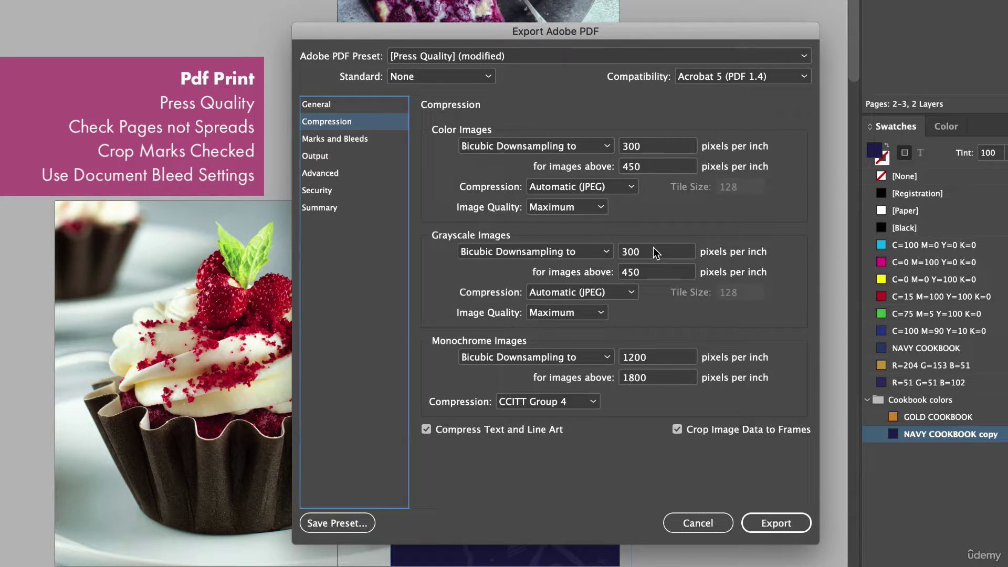
pyautogui.click(345, 140)
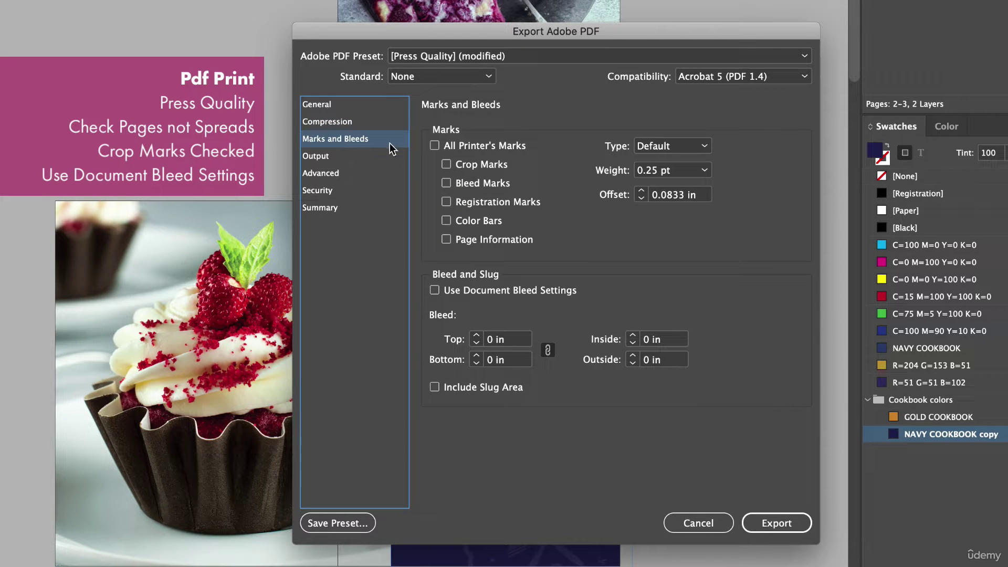
pyautogui.click(446, 165)
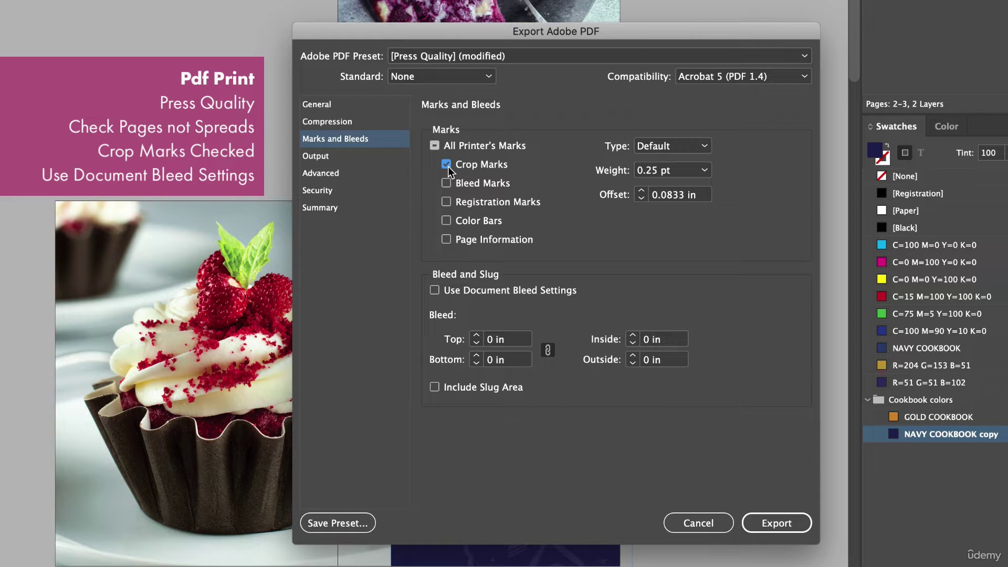
pyautogui.click(436, 294)
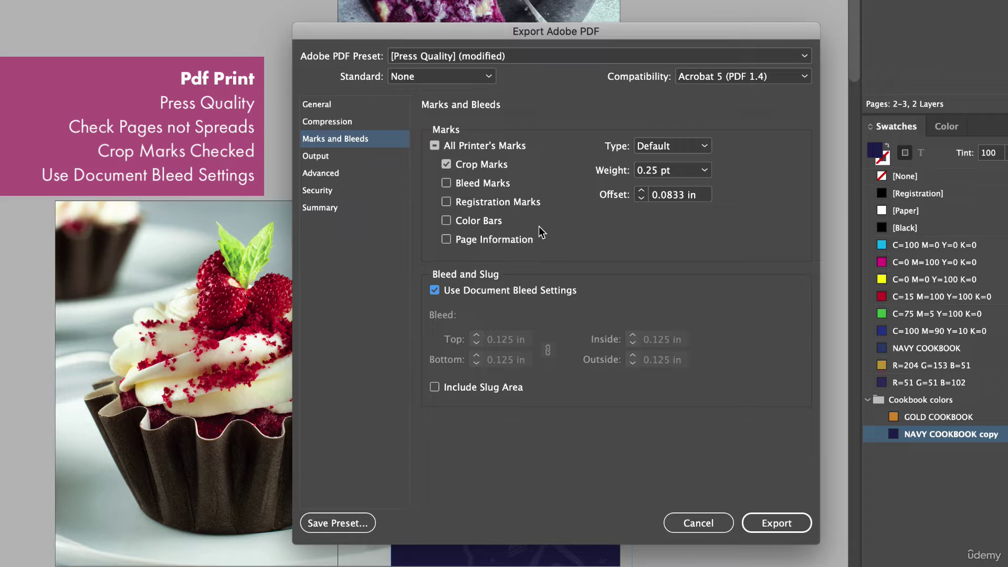
# - Review the Output, Advanced, Security, Summary, General, Compression and Marks and Bleeds settings of the PDF export
pyautogui.click(321, 160)
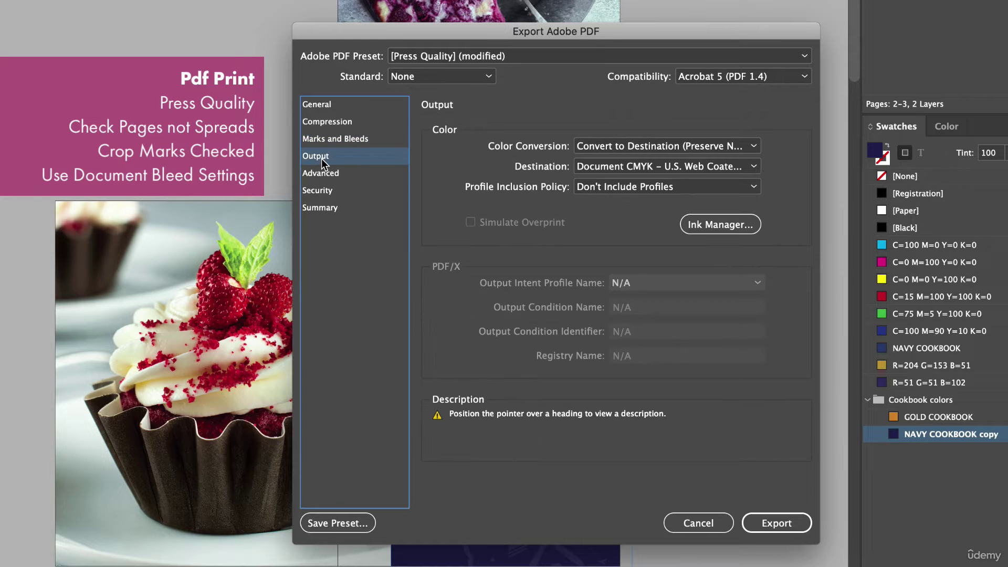
pyautogui.click(323, 173)
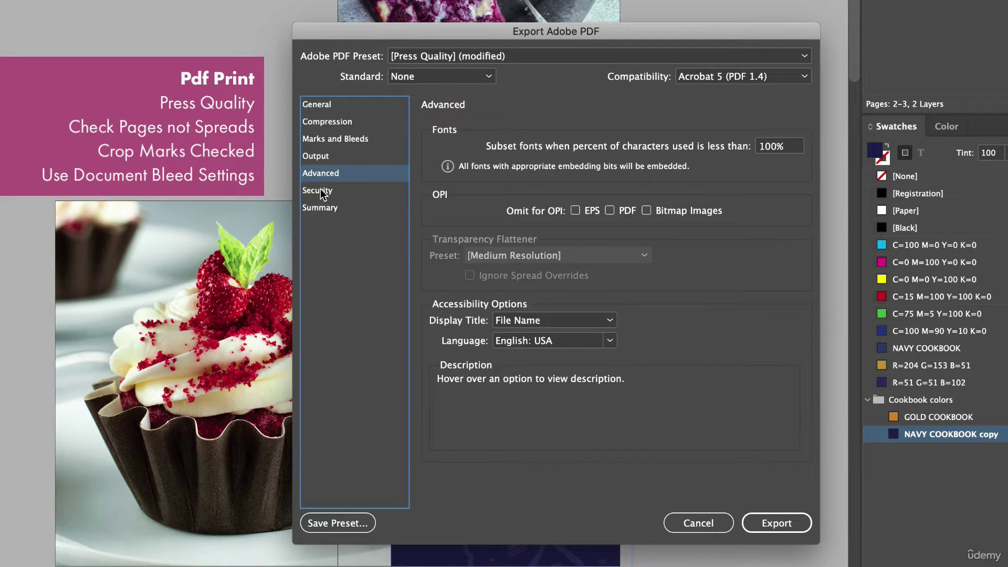
pyautogui.click(322, 191)
pyautogui.click(325, 208)
pyautogui.click(326, 158)
pyautogui.click(330, 106)
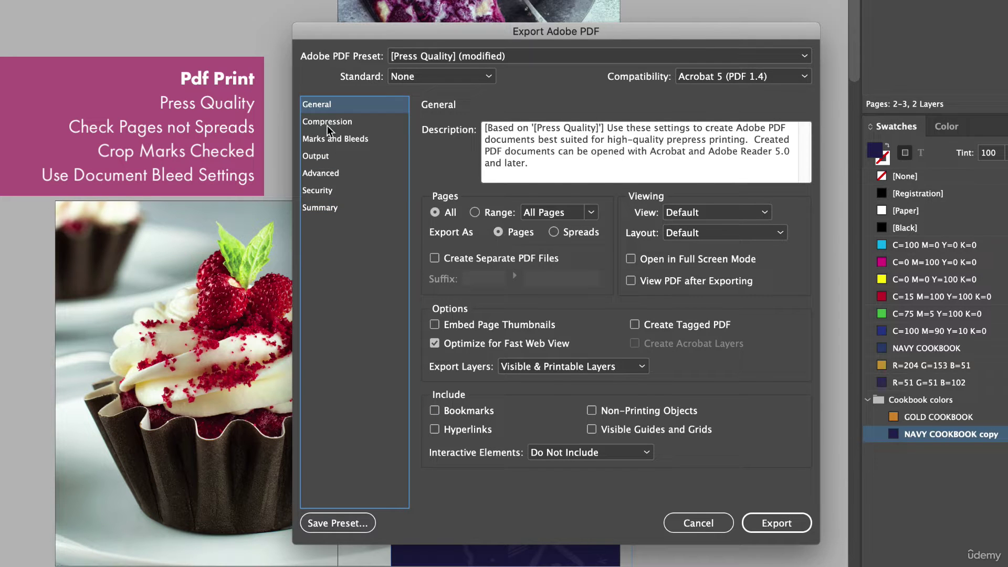
pyautogui.click(327, 122)
pyautogui.click(330, 139)
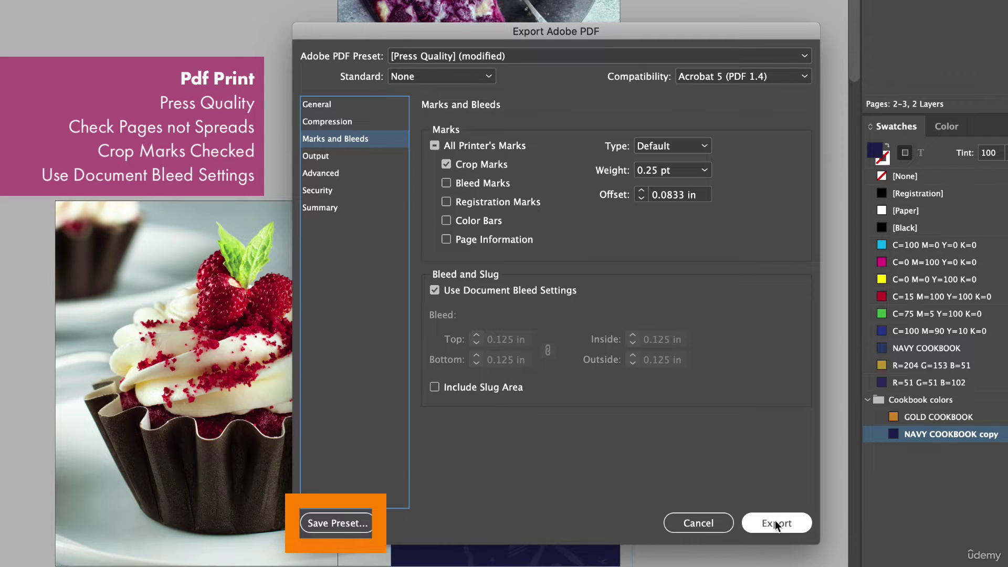
# - Save the current PDF export settings as a preset named PRINT FINAL
pyautogui.click(334, 524)
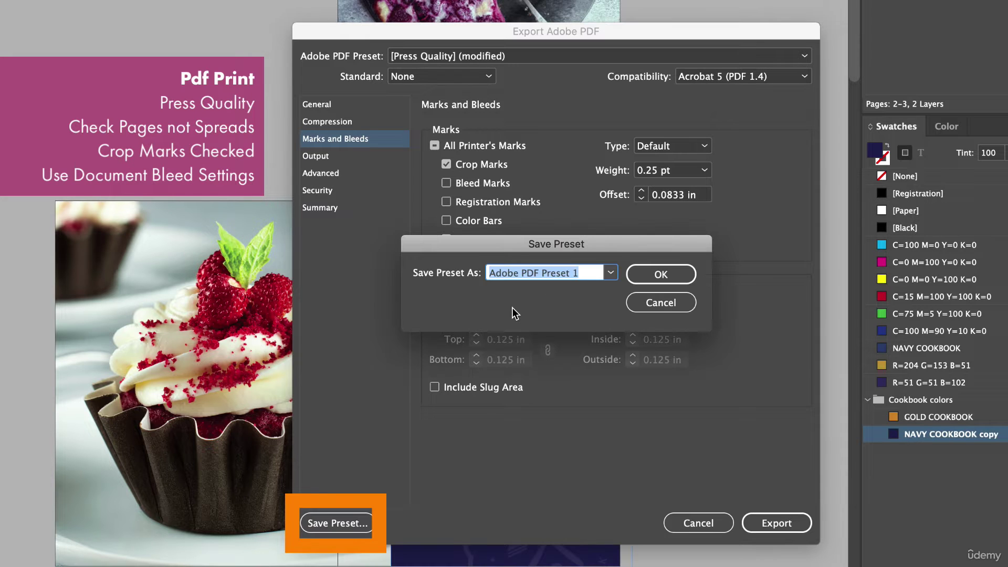
pyautogui.write('PRINT')
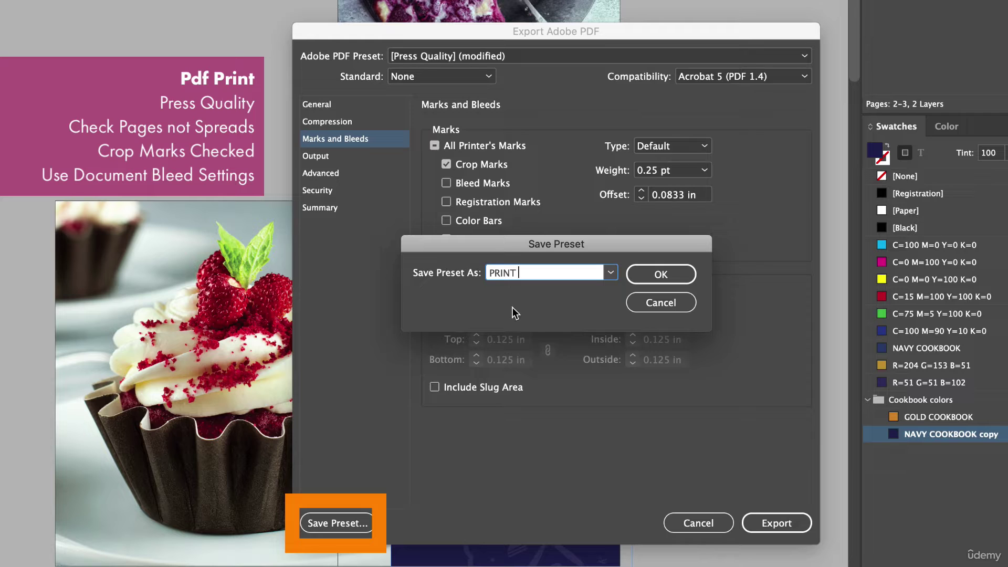
pyautogui.write(' FINAL')
pyautogui.click(675, 273)
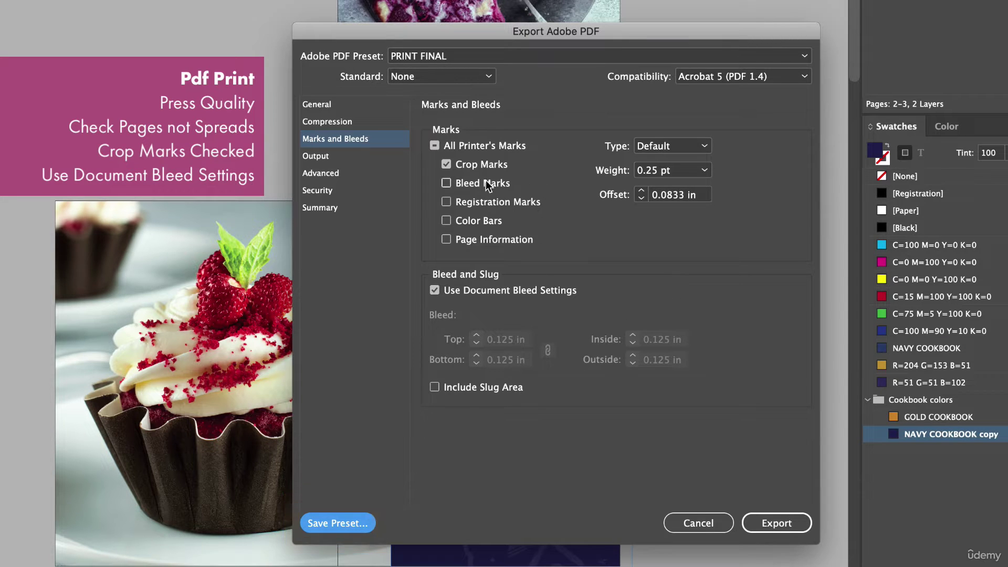
# - Choose the PRINT FINAL preset, check its general settings and export the PDF
pyautogui.click(472, 54)
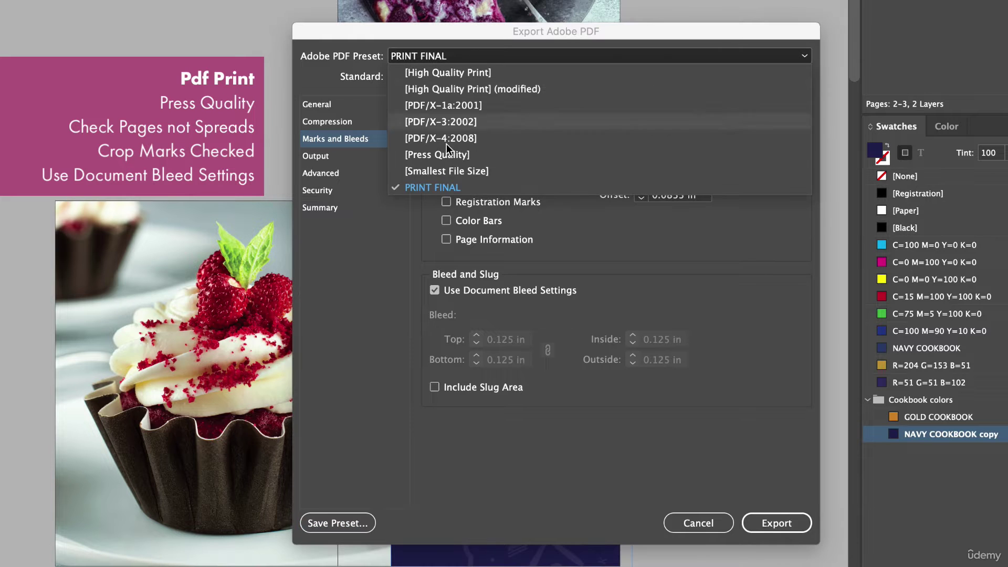
pyautogui.click(430, 188)
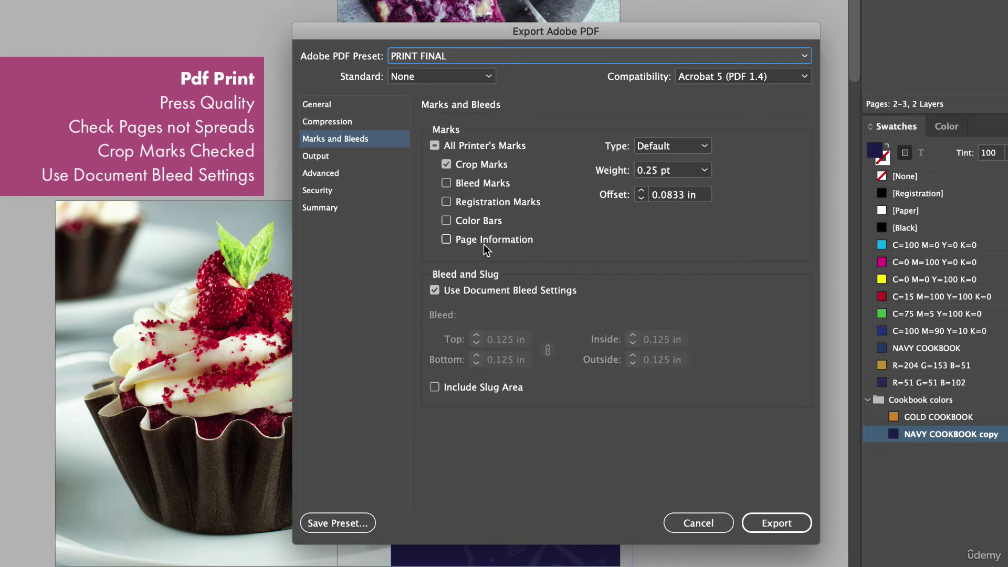
pyautogui.click(336, 108)
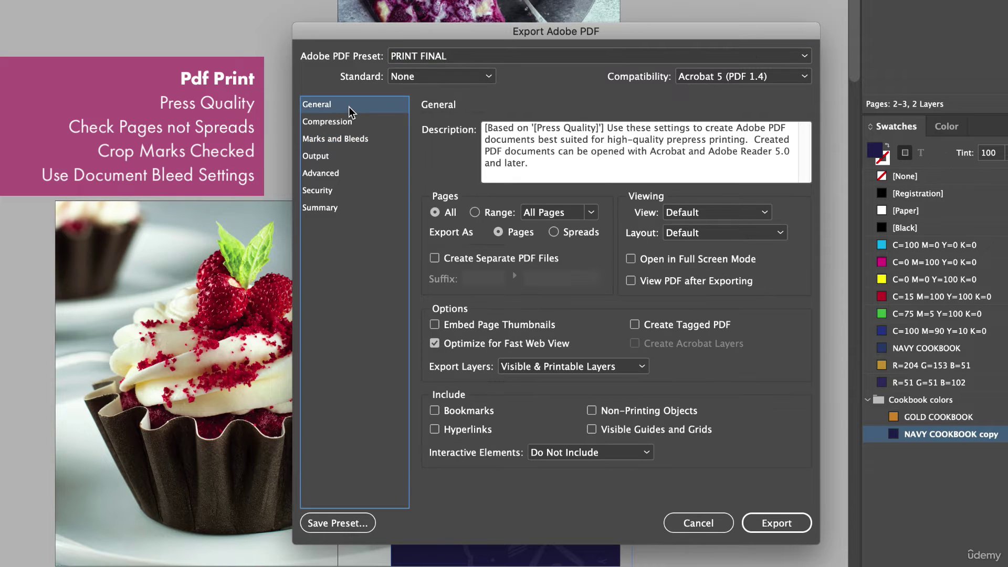
pyautogui.click(766, 523)
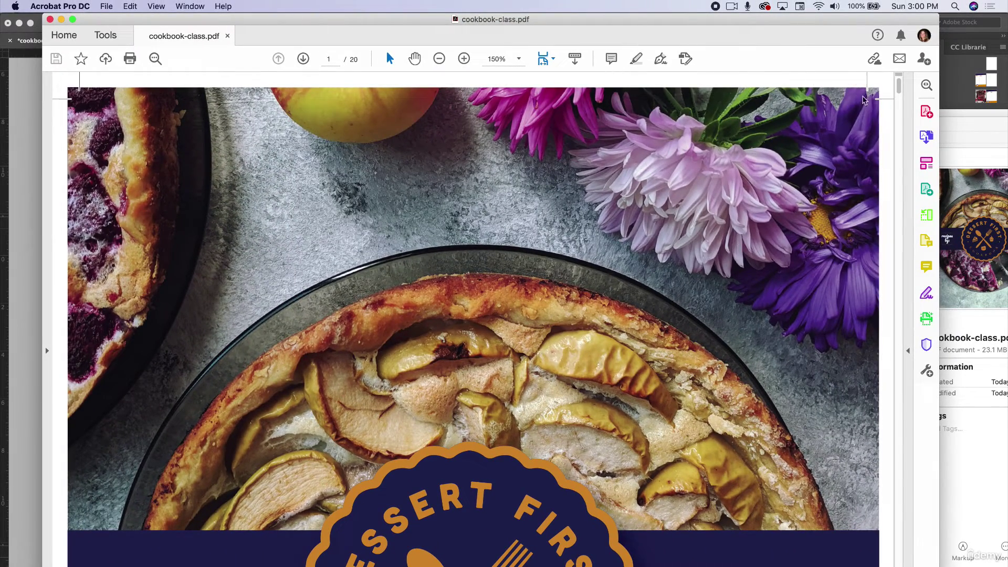
# - In Acrobat Pro DC, show the page thumbnails of cookbook-class.pdf and set the zoom to 50%
pyautogui.click(47, 350)
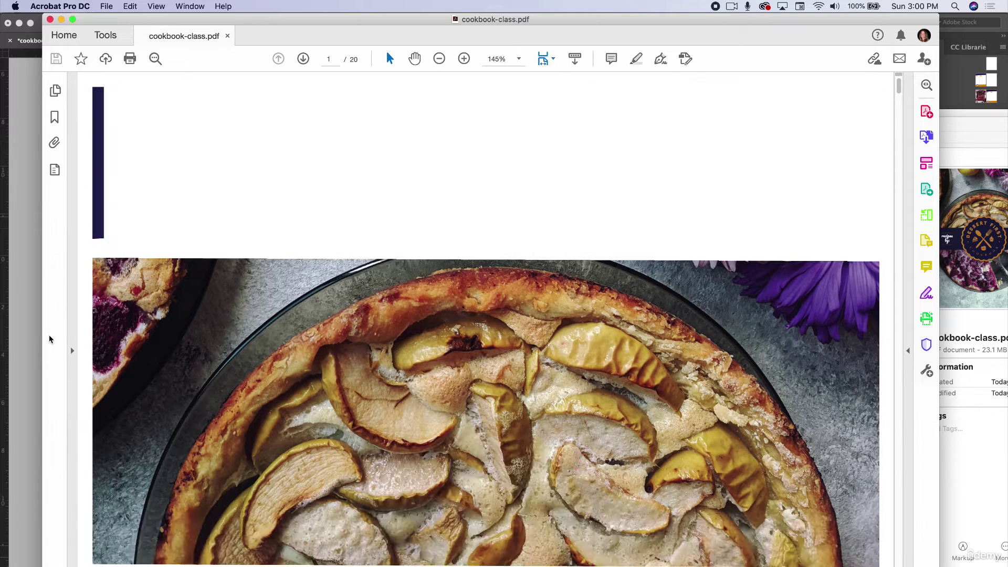
pyautogui.click(55, 90)
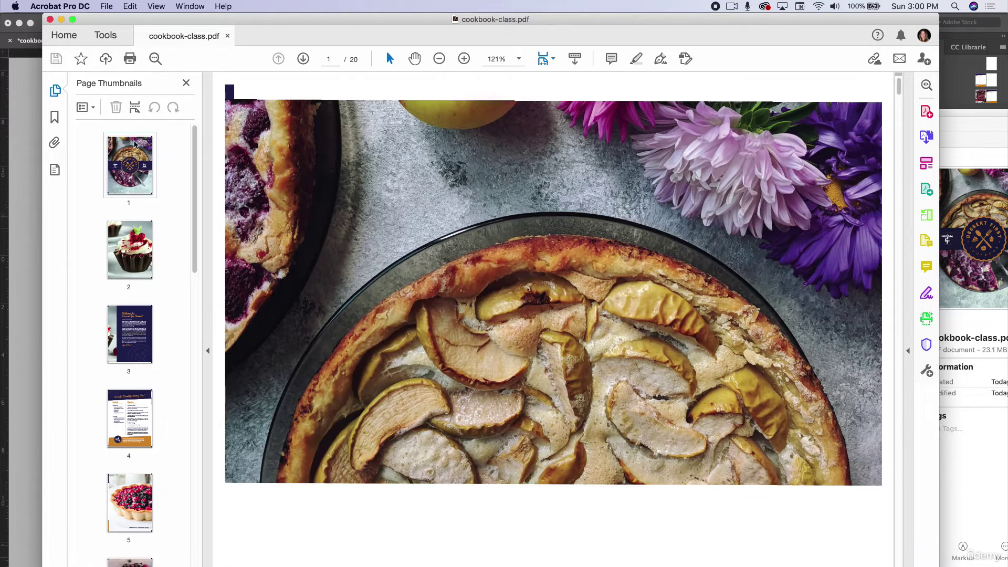
pyautogui.click(519, 59)
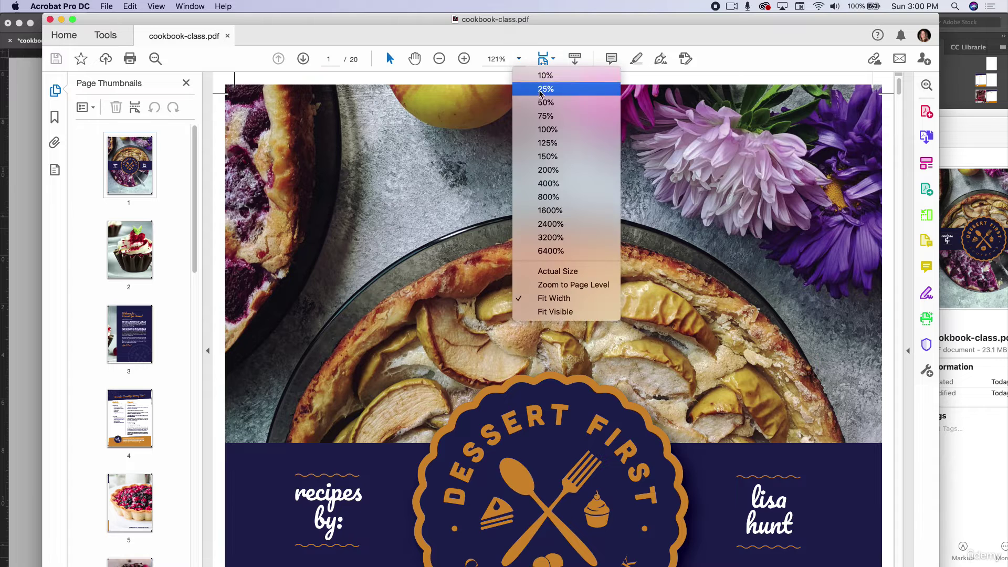
pyautogui.click(545, 103)
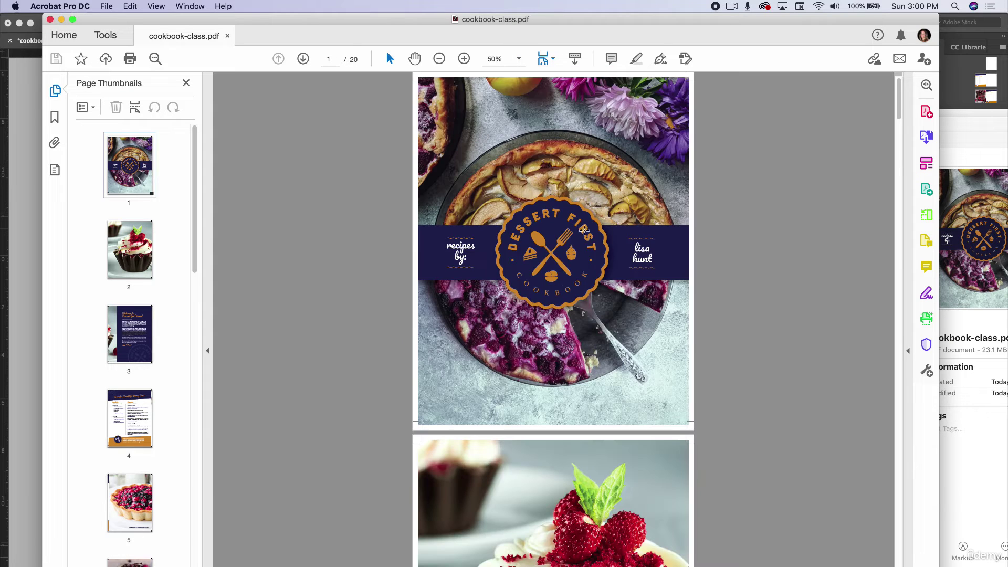
# - Look through the exported PDF from the cover to page 5, examining the crop marks and bleeds on the single pages
pyautogui.scroll(-3, 563, 331)
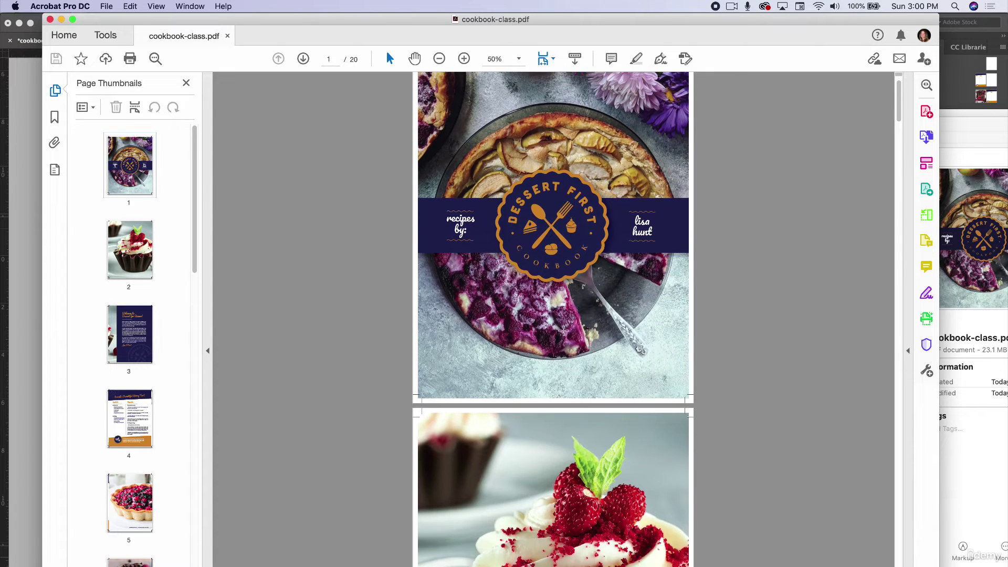
pyautogui.scroll(-10, 562, 329)
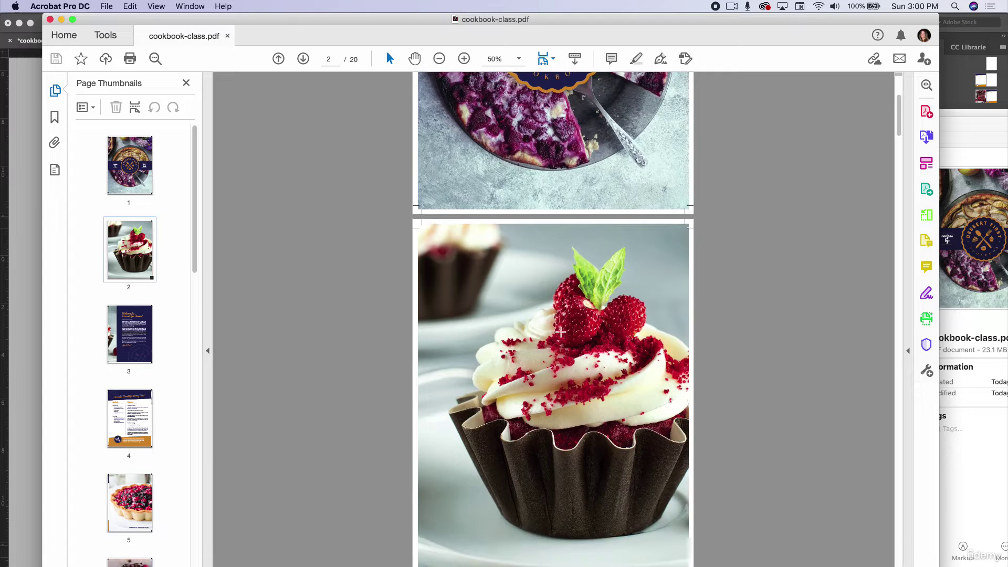
pyautogui.scroll(-3, 561, 336)
pyautogui.scroll(15, 558, 333)
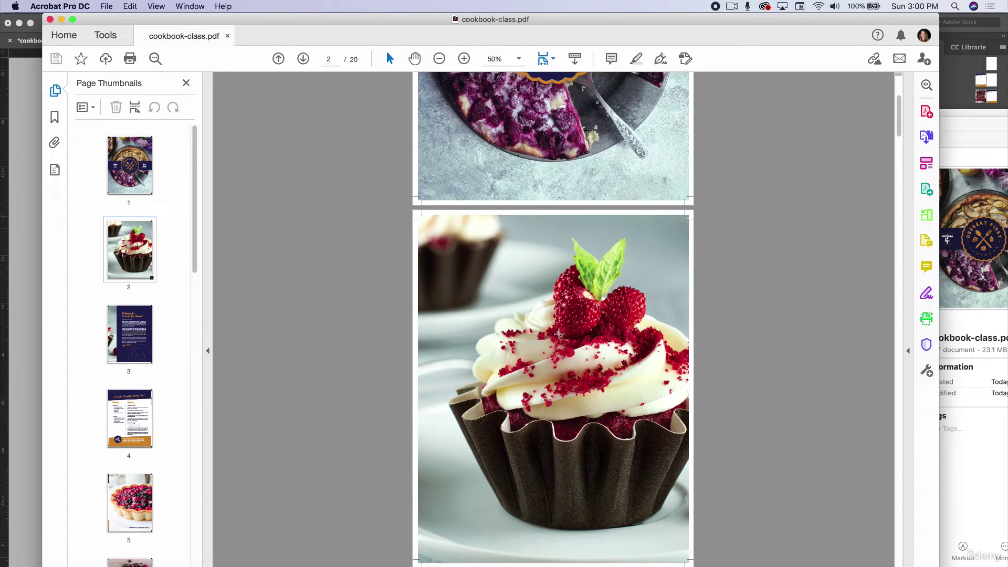
pyautogui.scroll(-10, 559, 333)
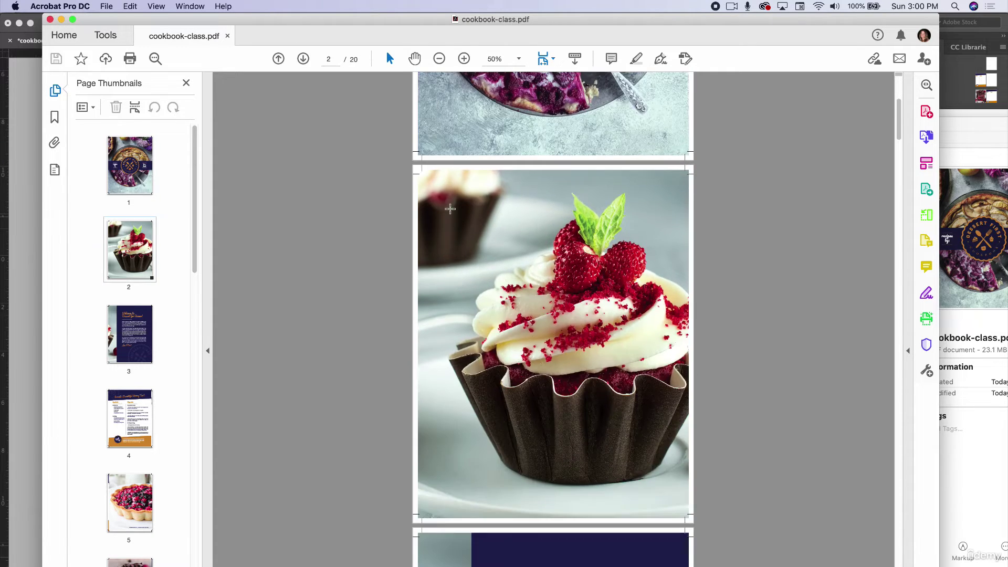
pyautogui.scroll(-2, 515, 368)
pyautogui.scroll(-10, 515, 368)
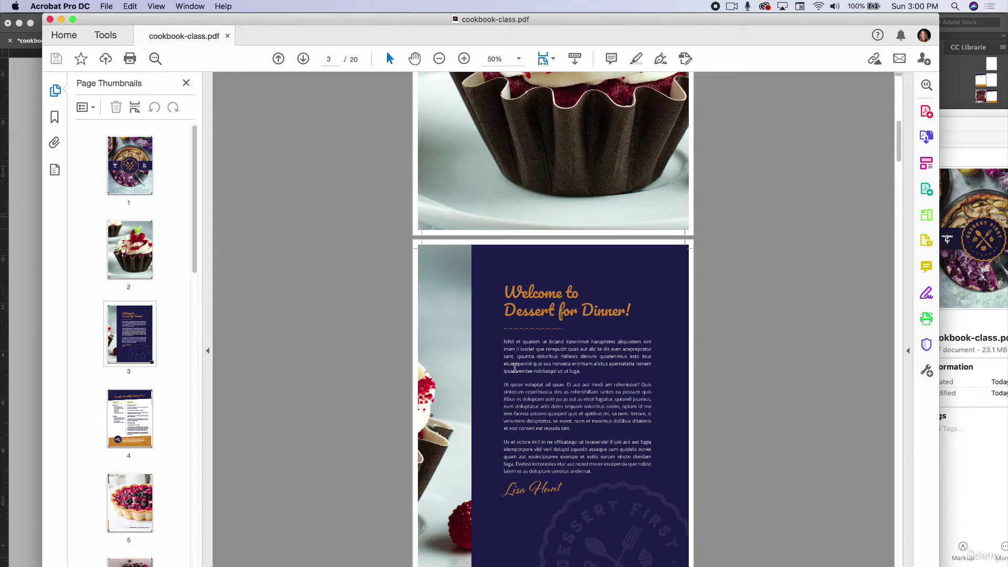
pyautogui.scroll(-2, 516, 371)
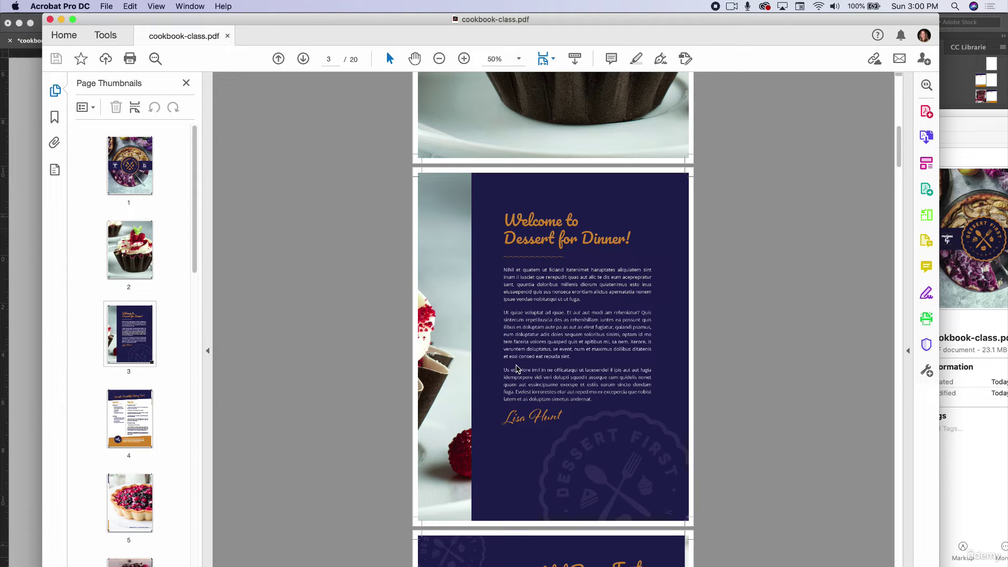
pyautogui.scroll(-15, 517, 369)
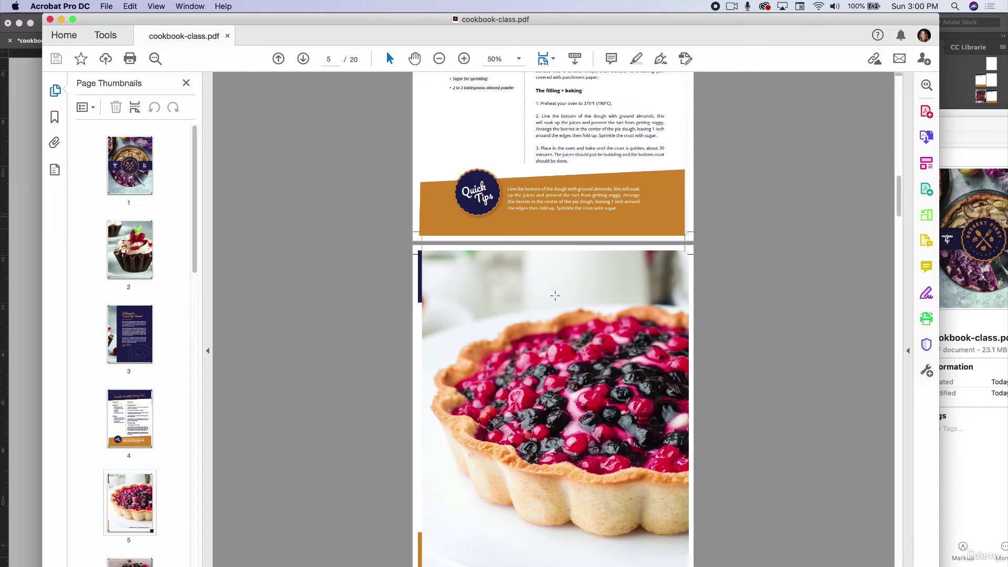
pyautogui.scroll(-2, 598, 326)
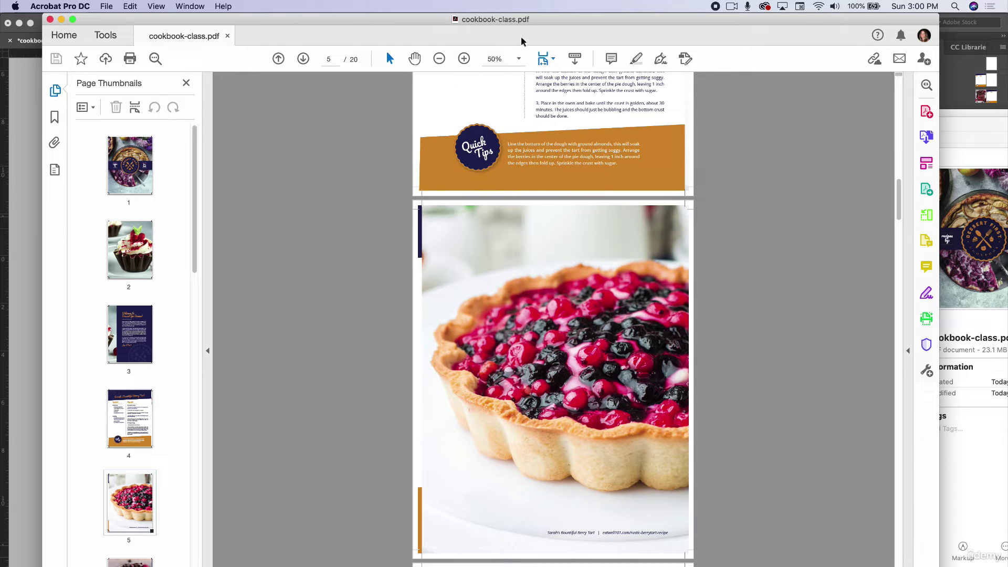
# - Set the PDF zoom to 100% and examine the bleed along the inner edge of page 5, beside the tart photo
pyautogui.click(522, 59)
pyautogui.click(546, 130)
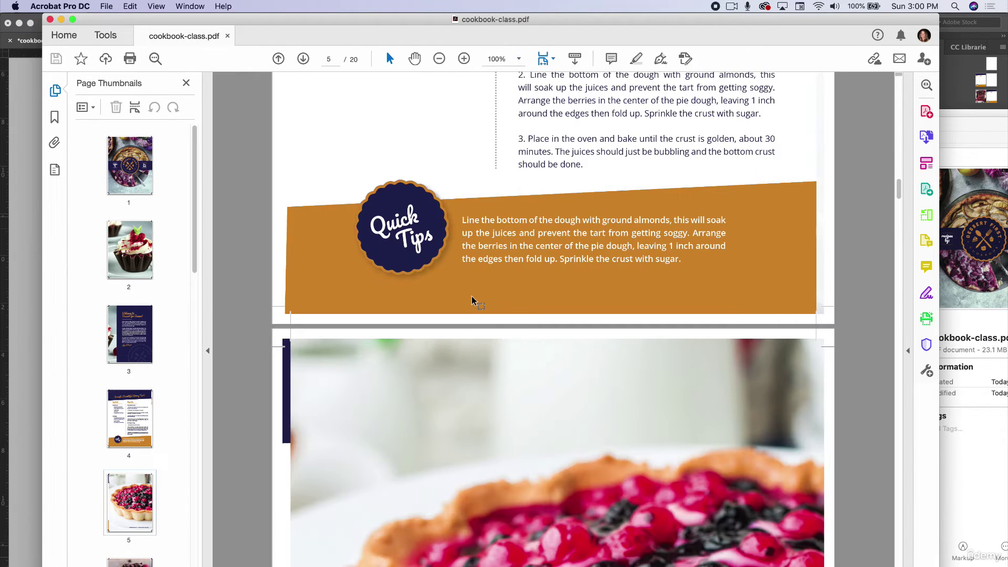
pyautogui.scroll(-5, 467, 298)
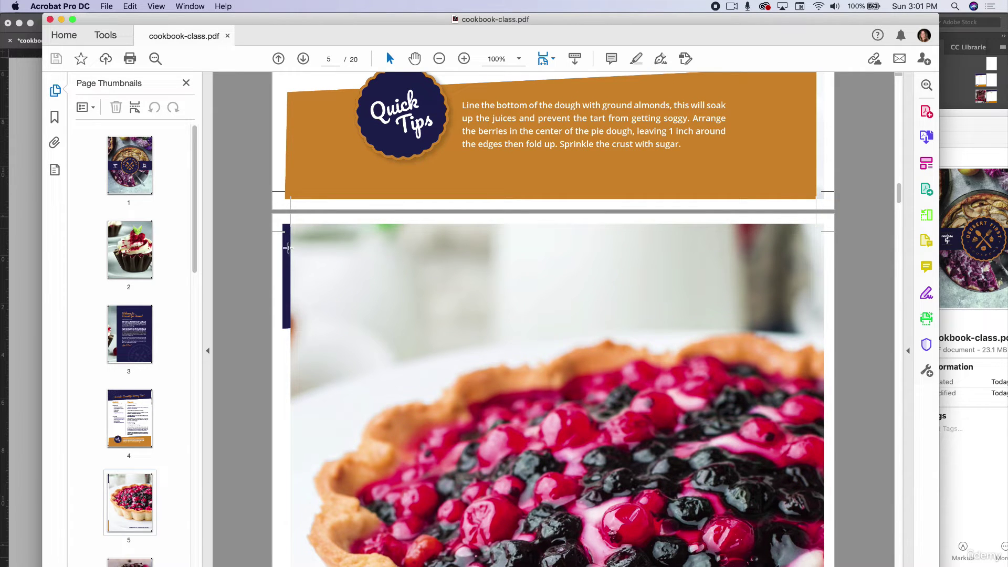
pyautogui.scroll(-4, 322, 334)
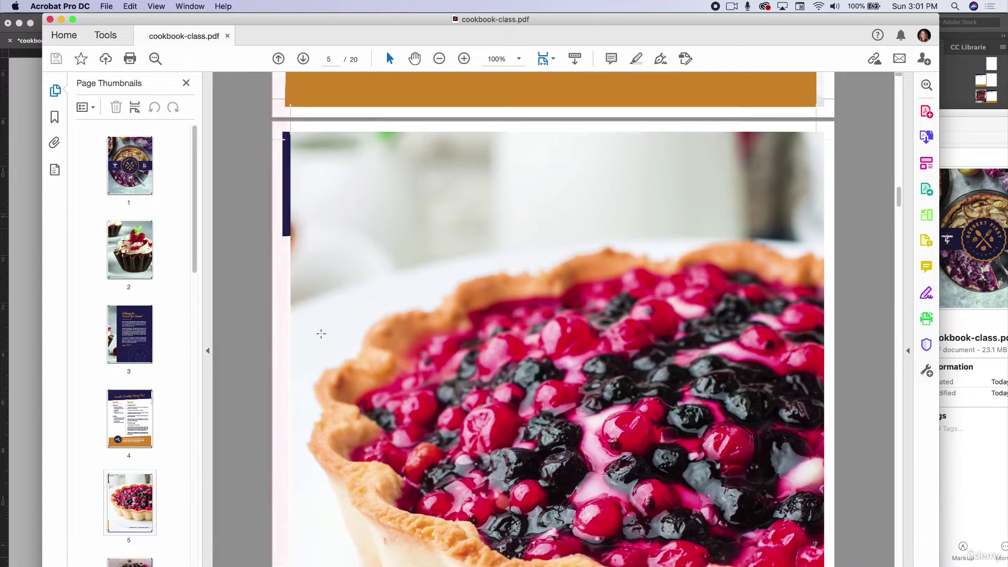
pyautogui.scroll(2, 321, 334)
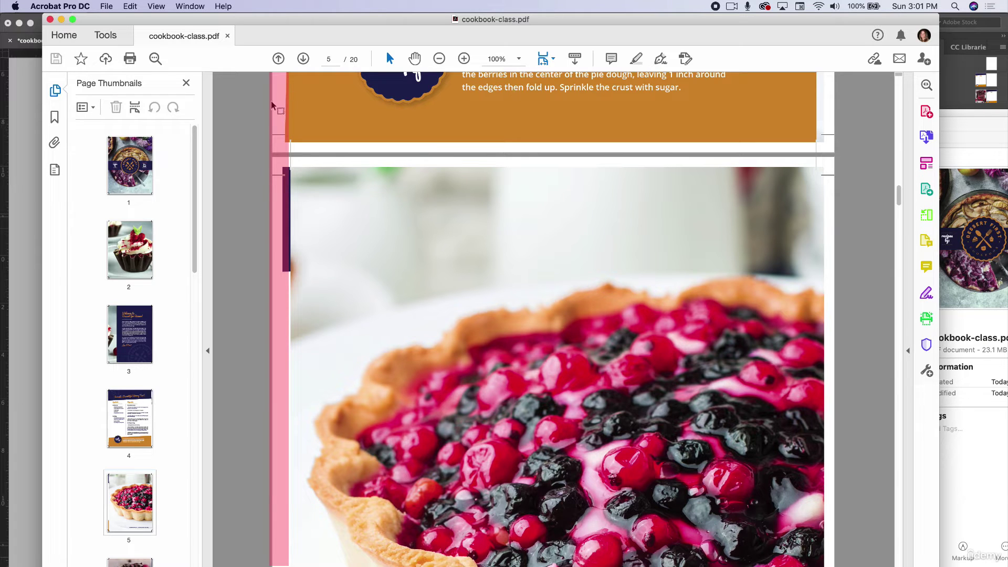
# - Switch to InDesign and examine where the two pages of the berry tart spread meet
pyautogui.click(25, 275)
pyautogui.scroll(-7, 321, 344)
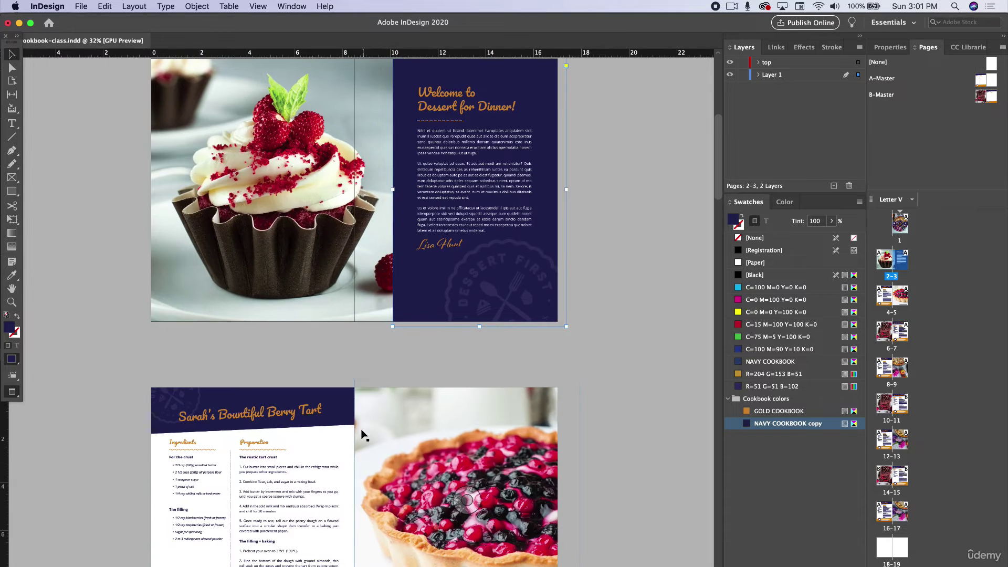
pyautogui.scroll(5, 362, 435)
pyautogui.scroll(-5, 361, 435)
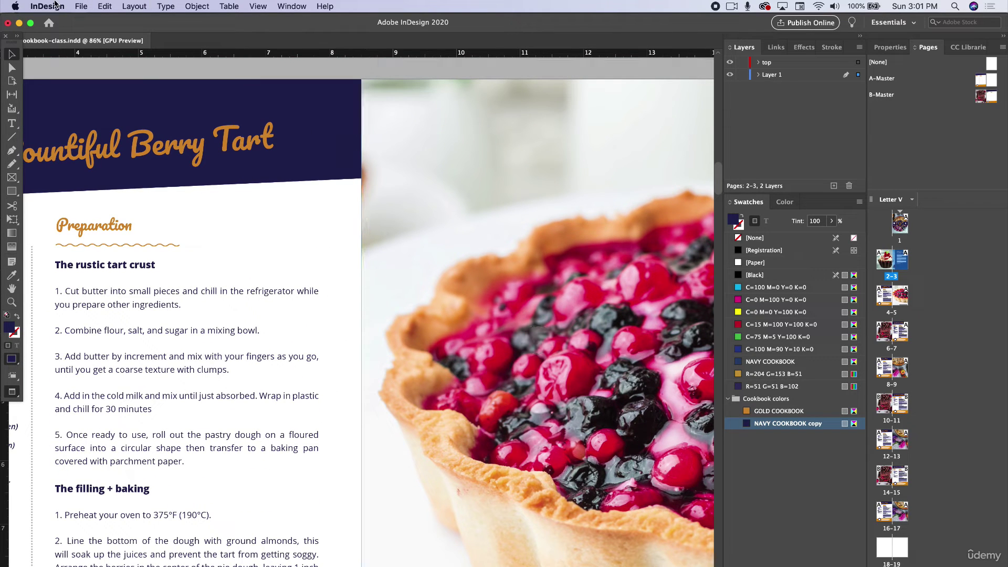
# - Switch back to cookbook-class.pdf in Acrobat Pro DC and review page 5 at 50% zoom
pyautogui.press('super+Tab')
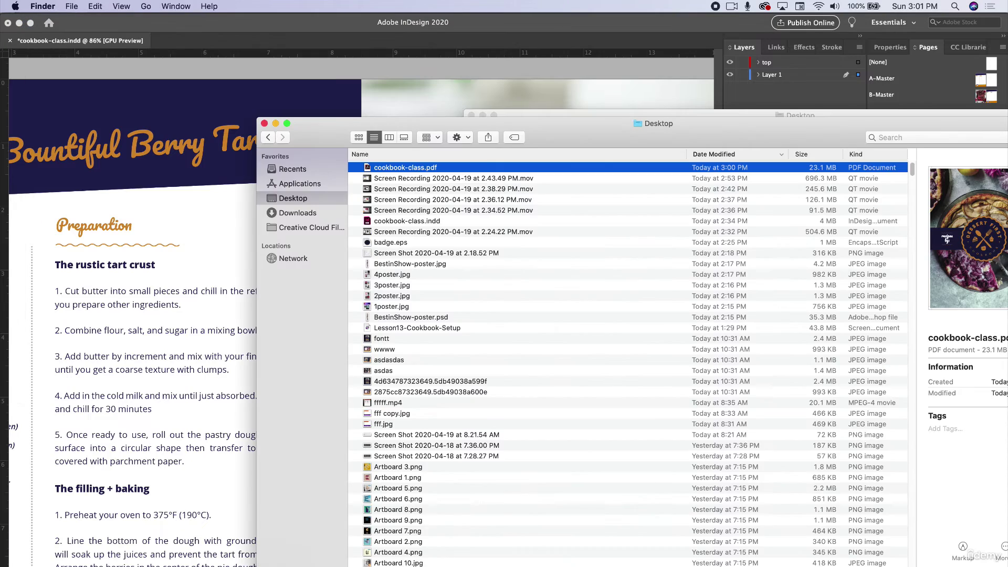
pyautogui.press('super+o')
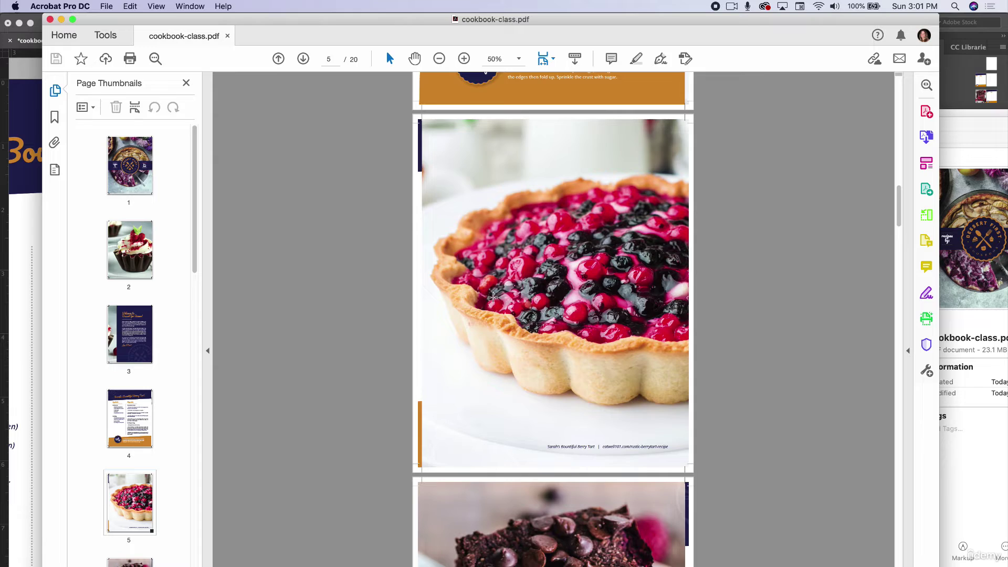
pyautogui.scroll(5, 493, 297)
pyautogui.scroll(15, 493, 297)
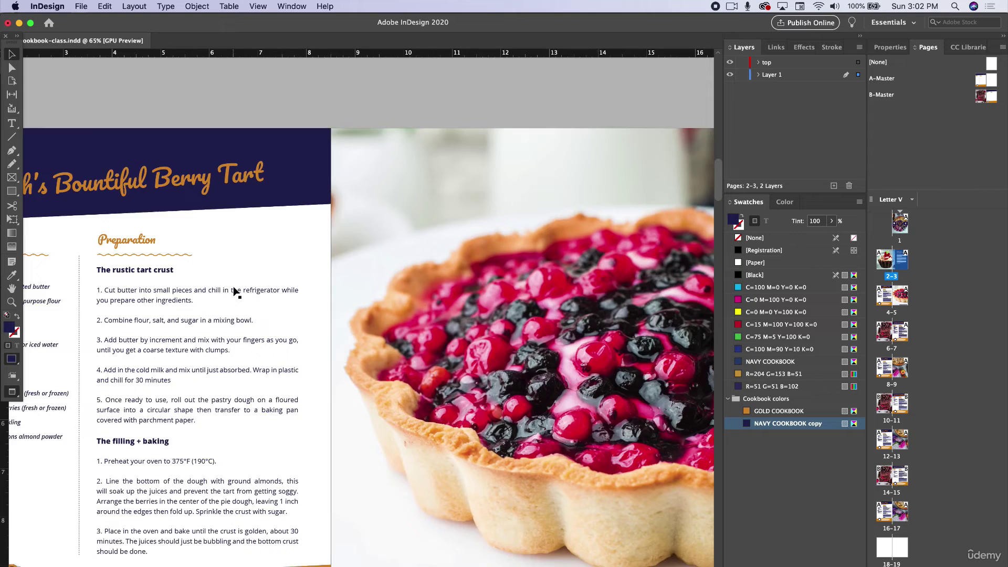
# - In InDesign, look over the facing-page layout of the berry tart spread, the cover and the welcome spread
pyautogui.scroll(-3, 233, 290)
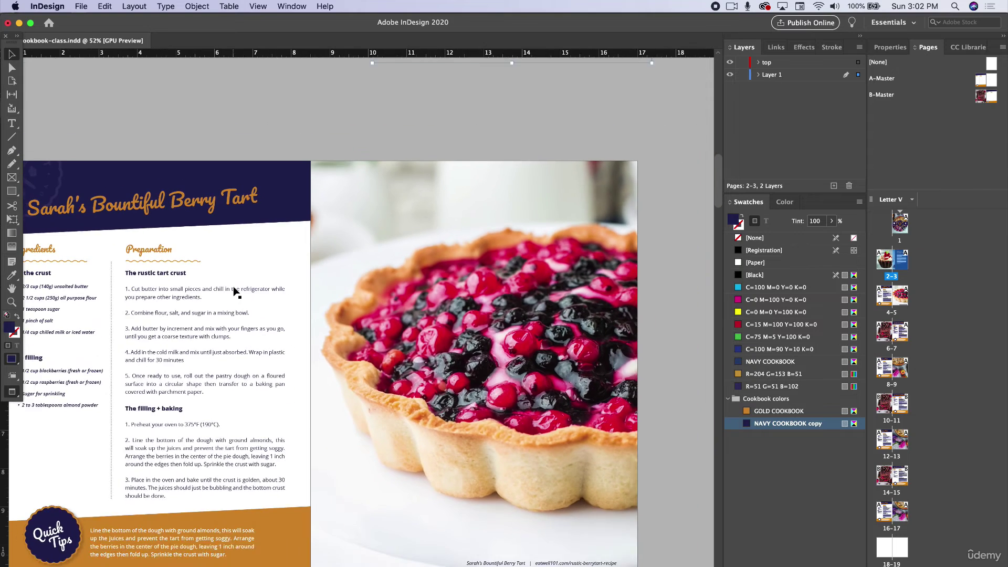
pyautogui.scroll(-2, 233, 290)
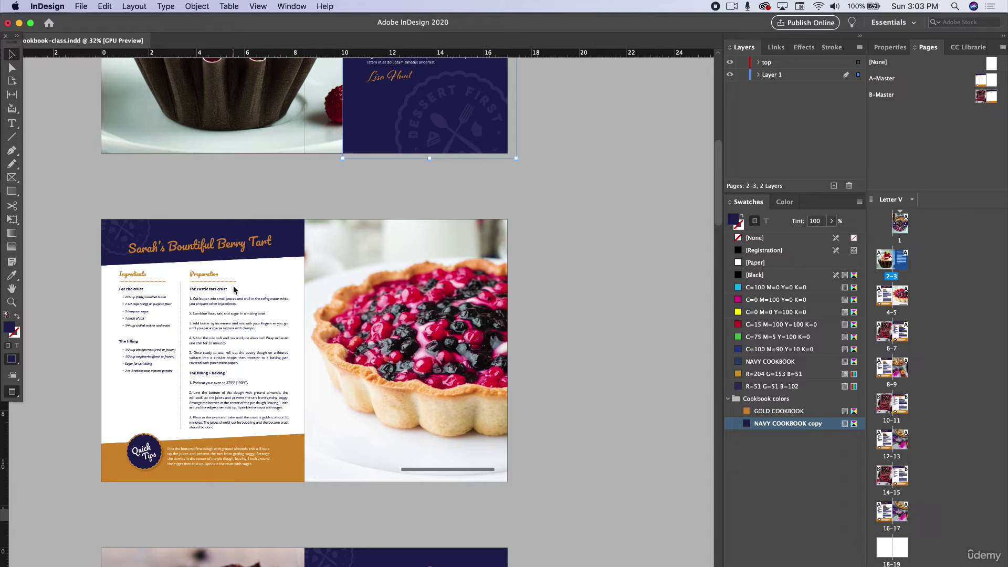
pyautogui.scroll(10, 233, 285)
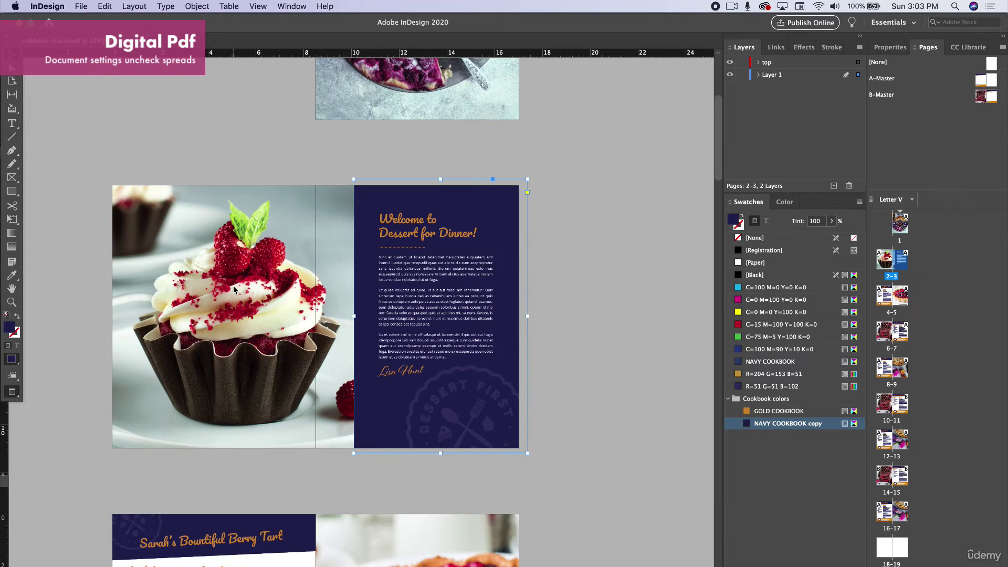
pyautogui.scroll(8, 233, 289)
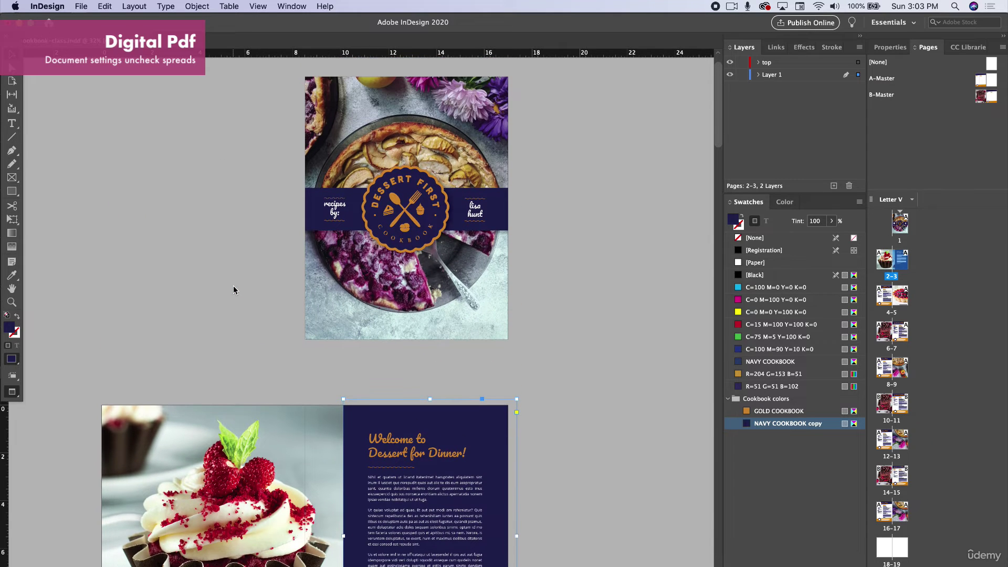
pyautogui.scroll(-9, 245, 407)
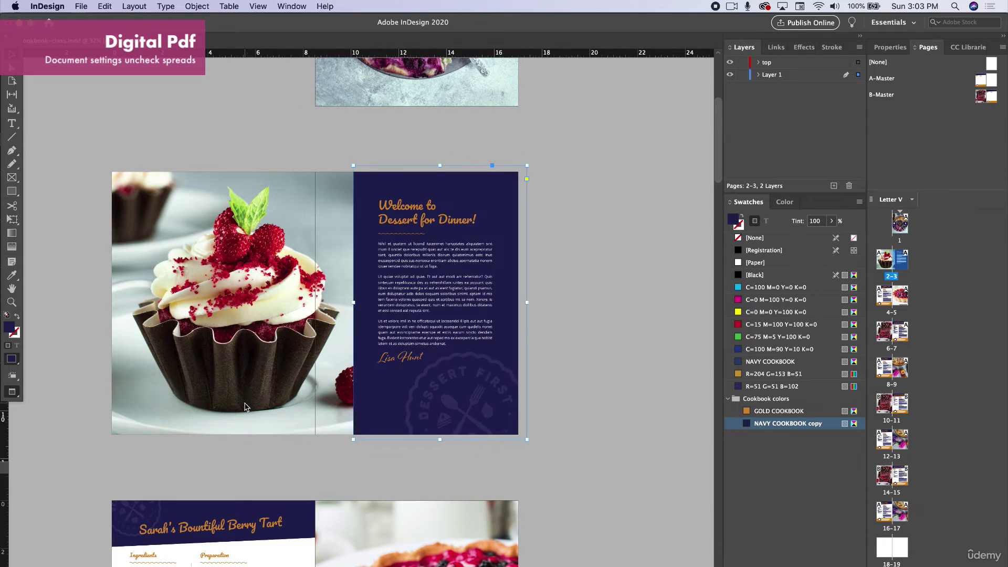
pyautogui.scroll(-1, 244, 407)
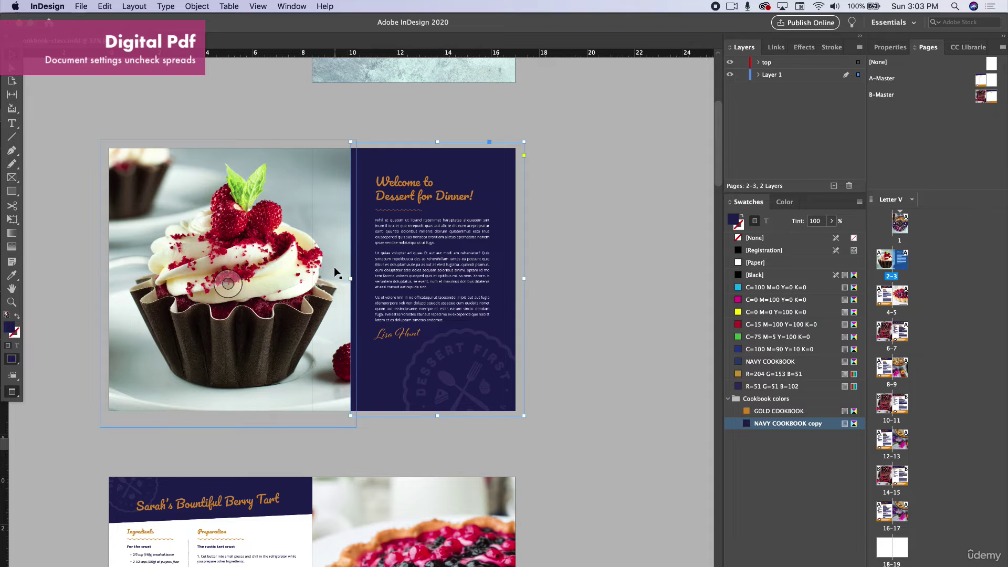
pyautogui.scroll(-1, 406, 210)
pyautogui.hscroll(1, 405, 210)
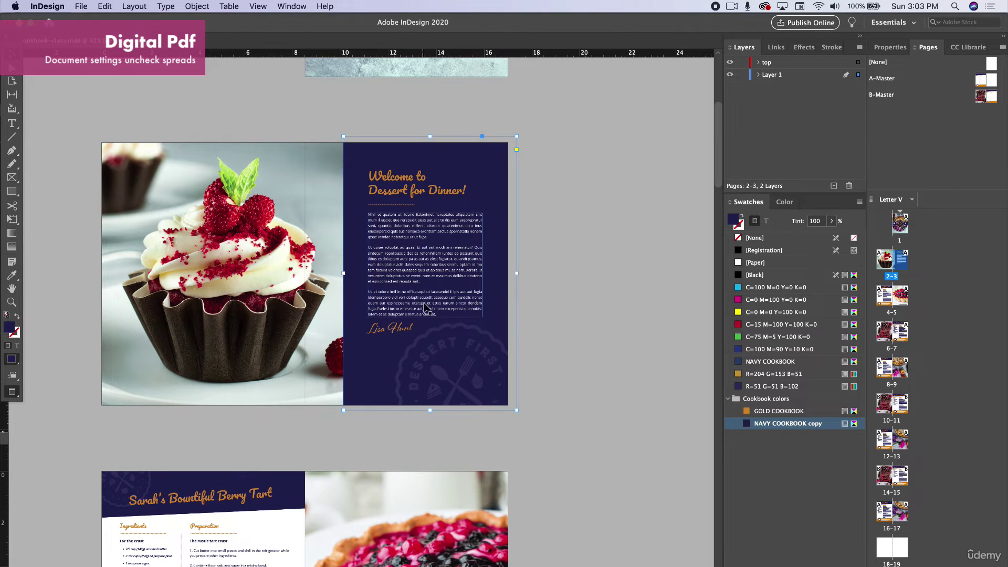
# - Save the current document, and save another version on the Desktop as cookbook-class-Digital
pyautogui.click(81, 6)
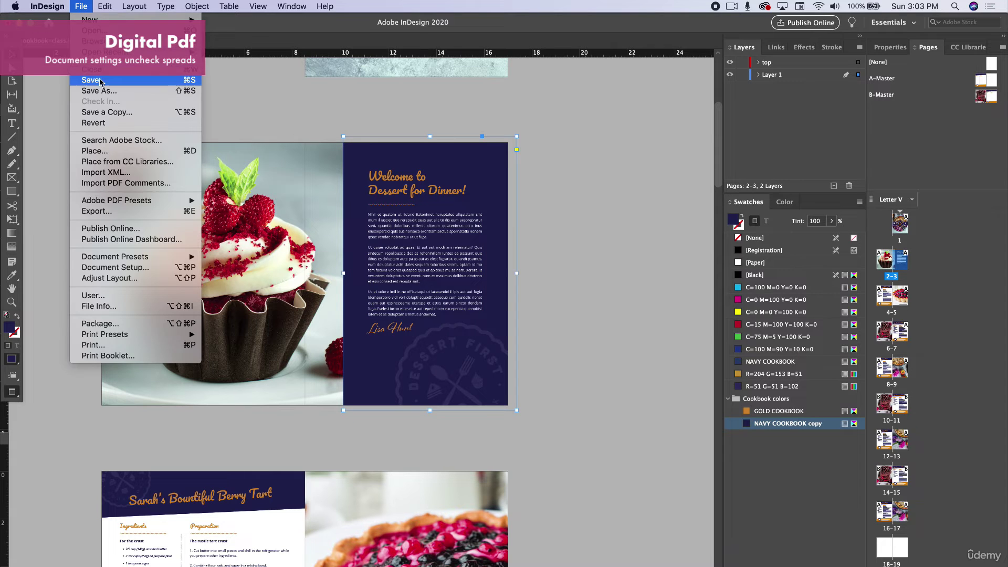
pyautogui.click(100, 80)
pyautogui.click(79, 6)
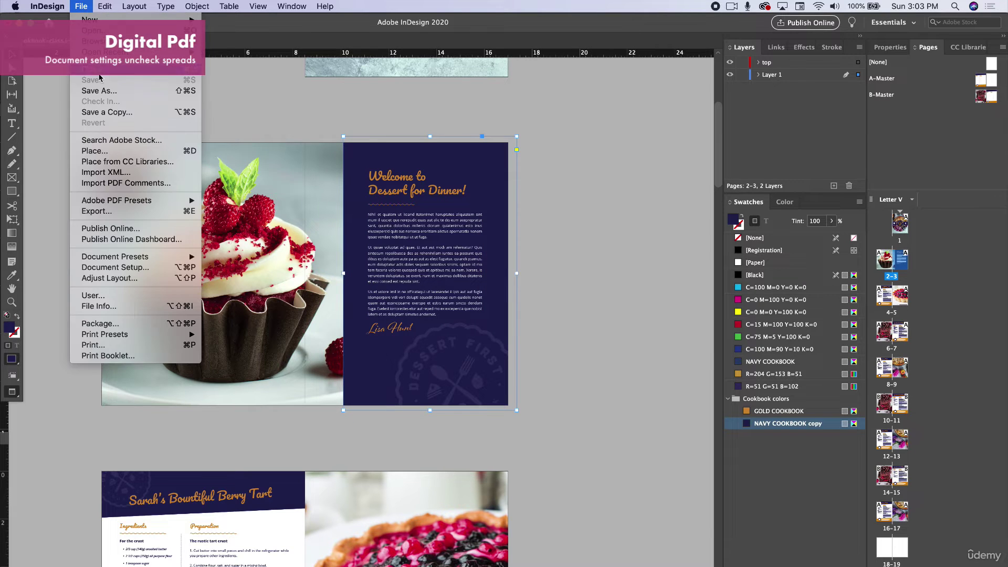
pyautogui.click(100, 90)
pyautogui.click(508, 153)
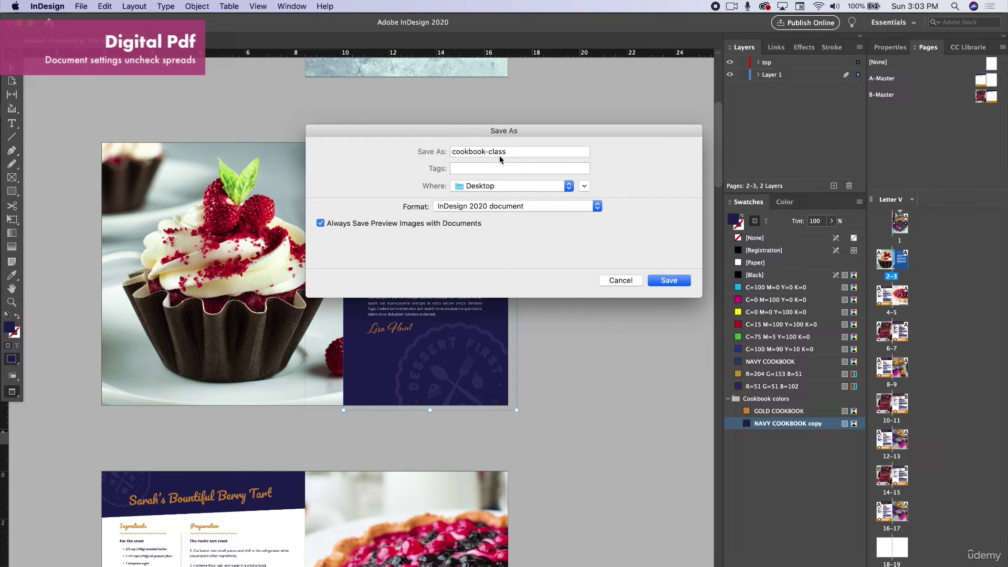
pyautogui.write('-Digital')
pyautogui.press('Return')
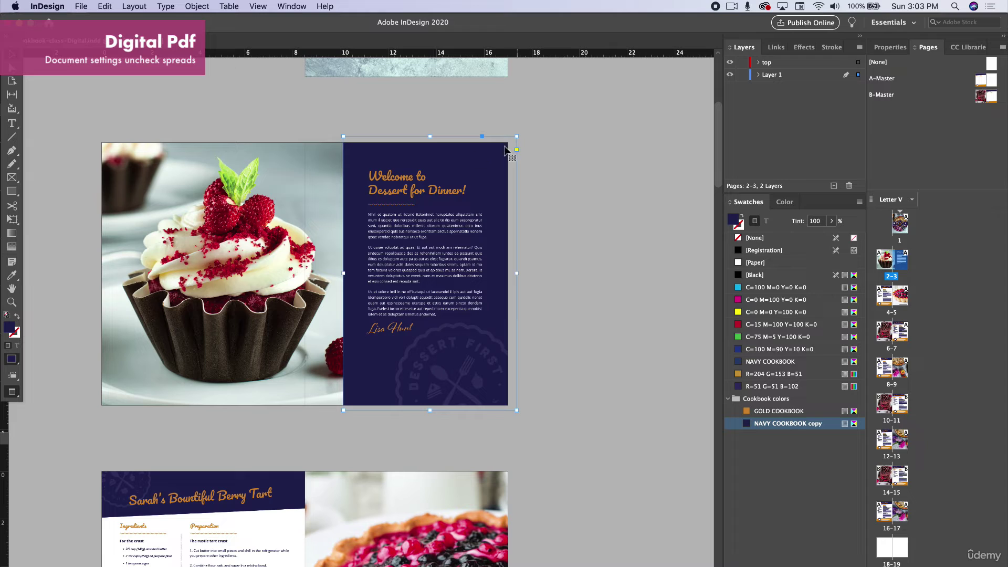
# - Turn off Facing Pages in the document setup so the cookbook uses single pages
pyautogui.click(81, 6)
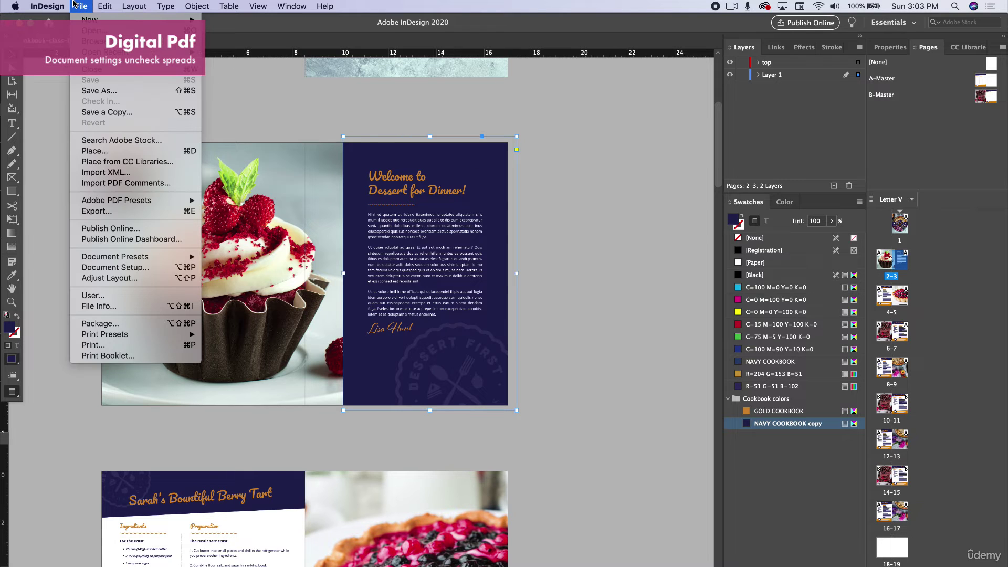
pyautogui.click(126, 267)
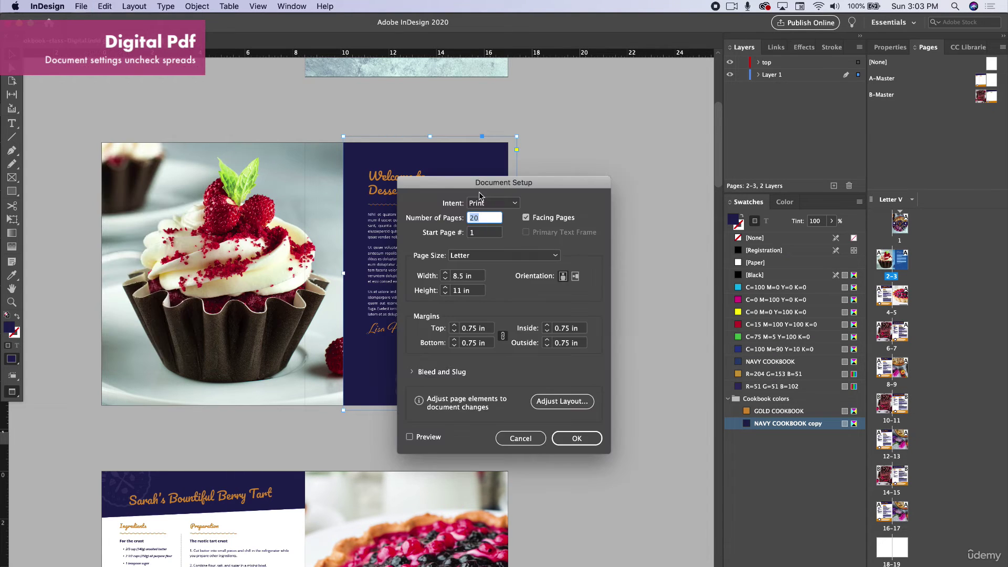
pyautogui.moveTo(470, 179); pyautogui.dragTo(598, 155)
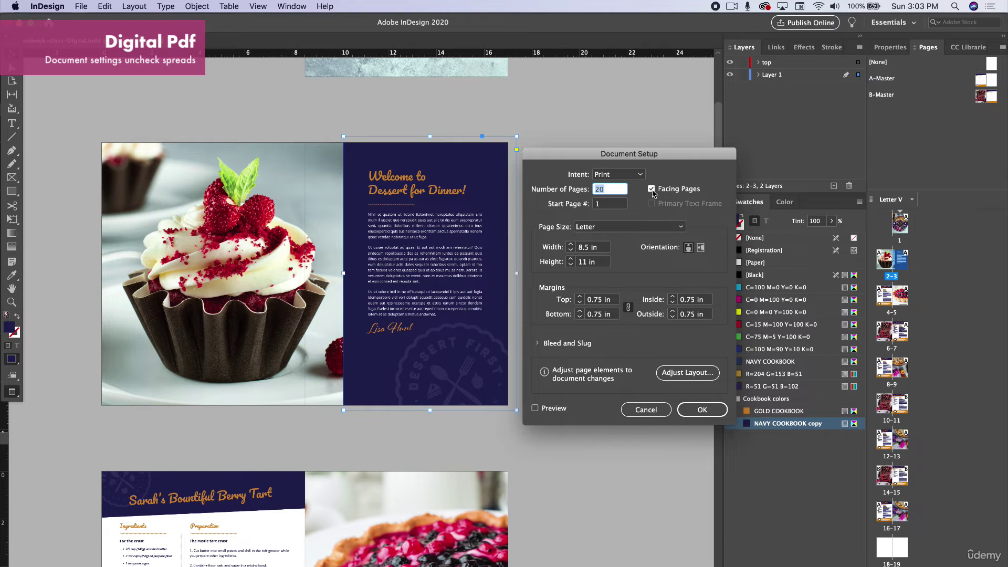
pyautogui.click(651, 189)
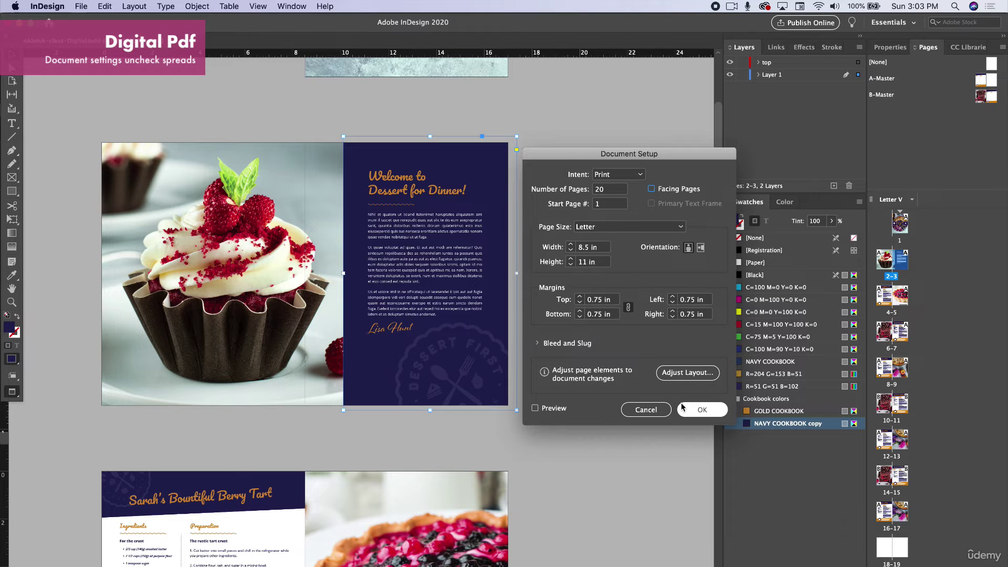
pyautogui.click(698, 409)
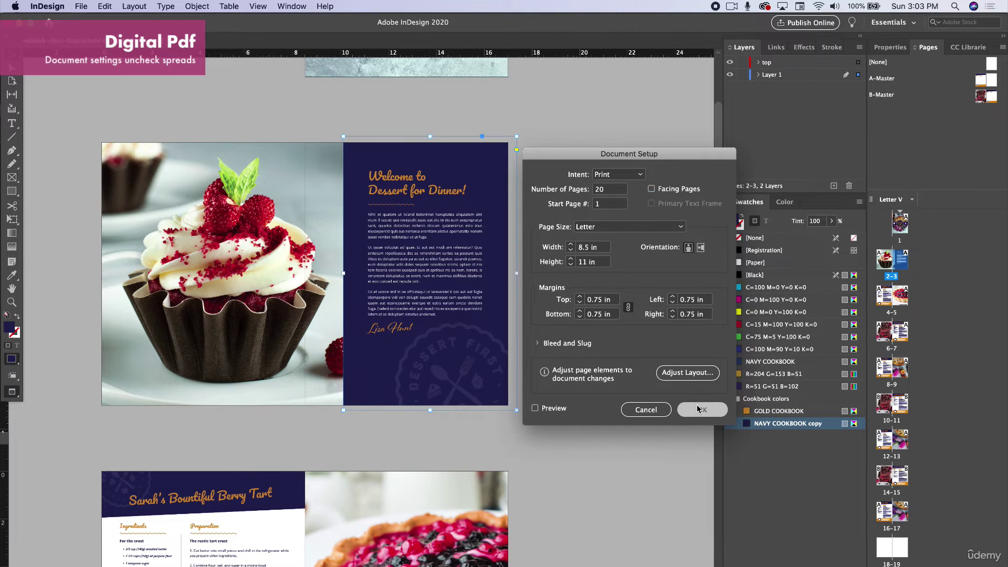
# - Check the first single pages and apply the [None] master to page 3
pyautogui.scroll(5, 420, 336)
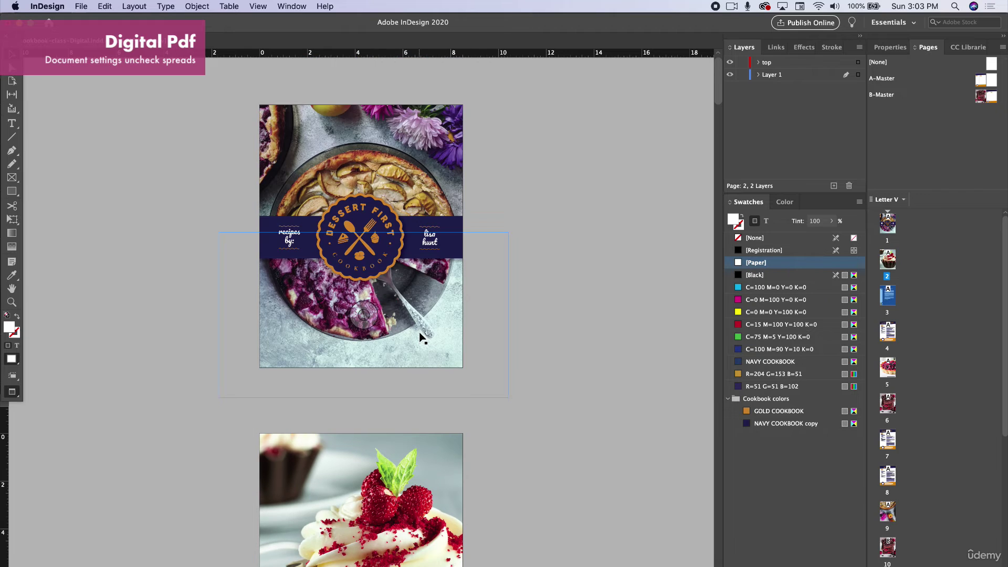
pyautogui.scroll(-8, 422, 336)
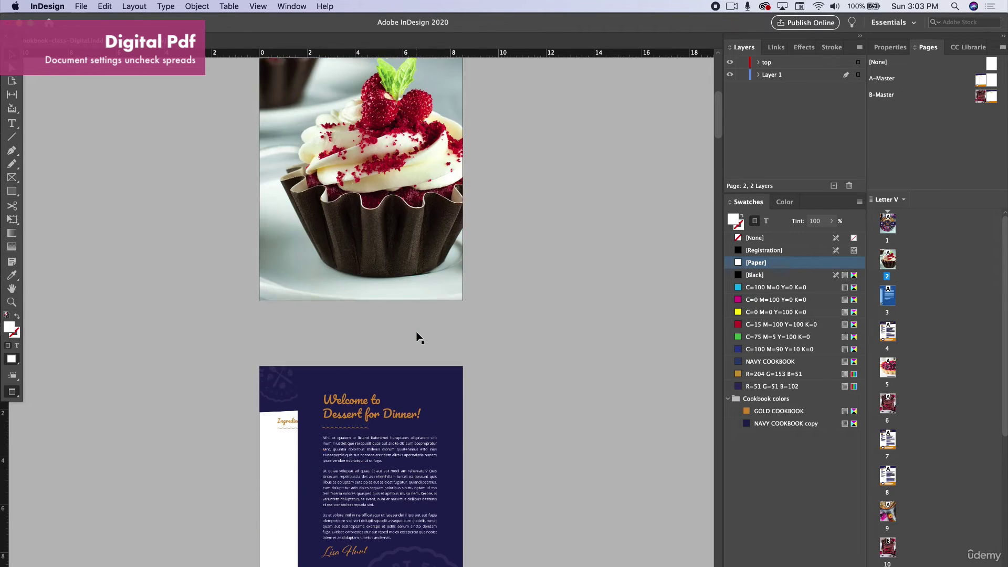
pyautogui.scroll(8, 419, 336)
pyautogui.scroll(-5, 418, 336)
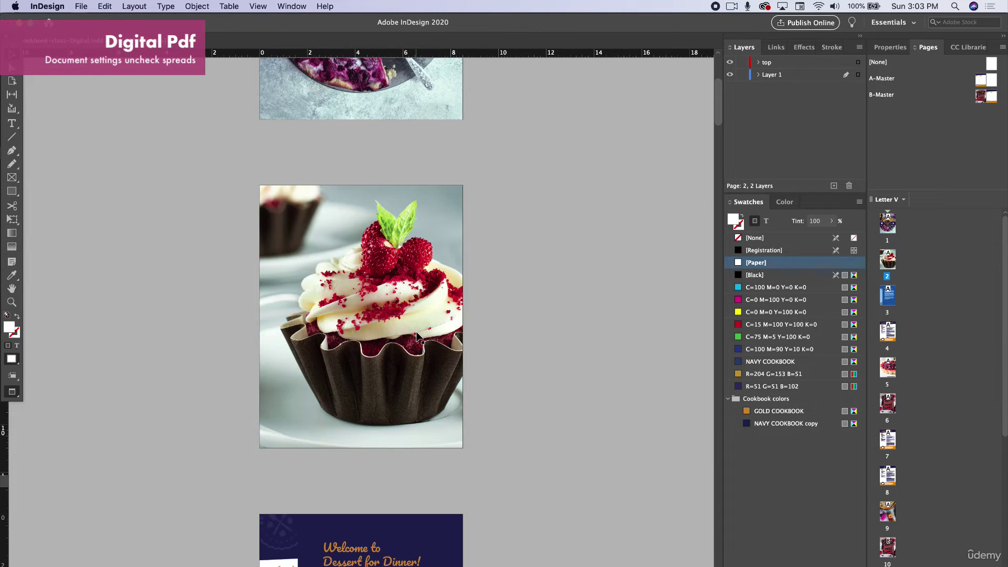
pyautogui.scroll(-5, 419, 336)
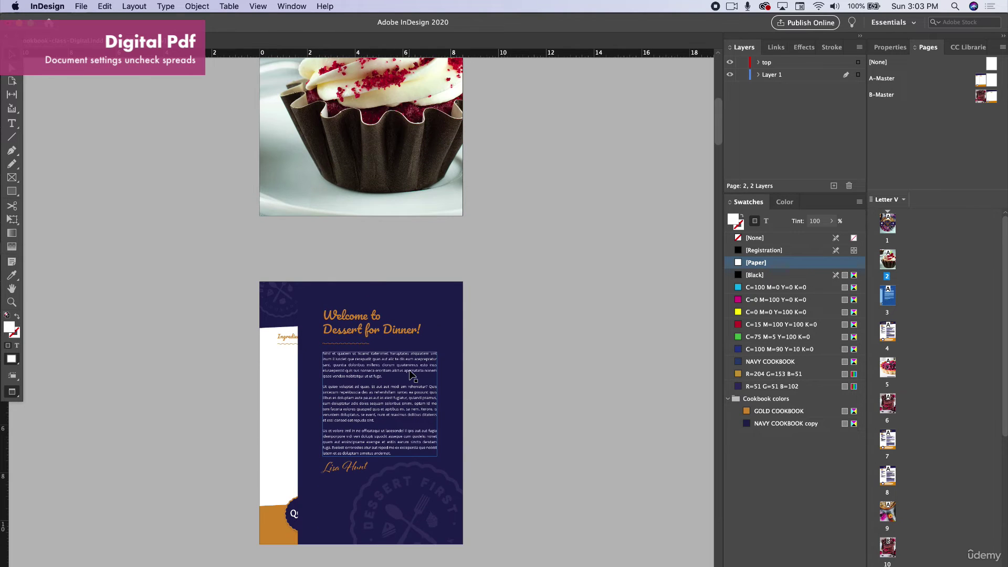
pyautogui.scroll(-1, 367, 370)
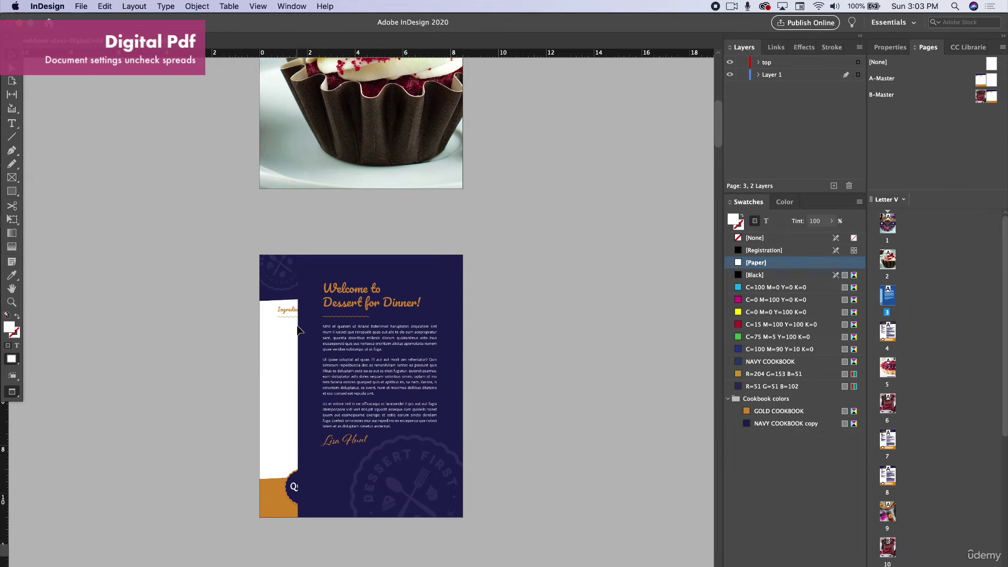
pyautogui.rightClick(874, 300)
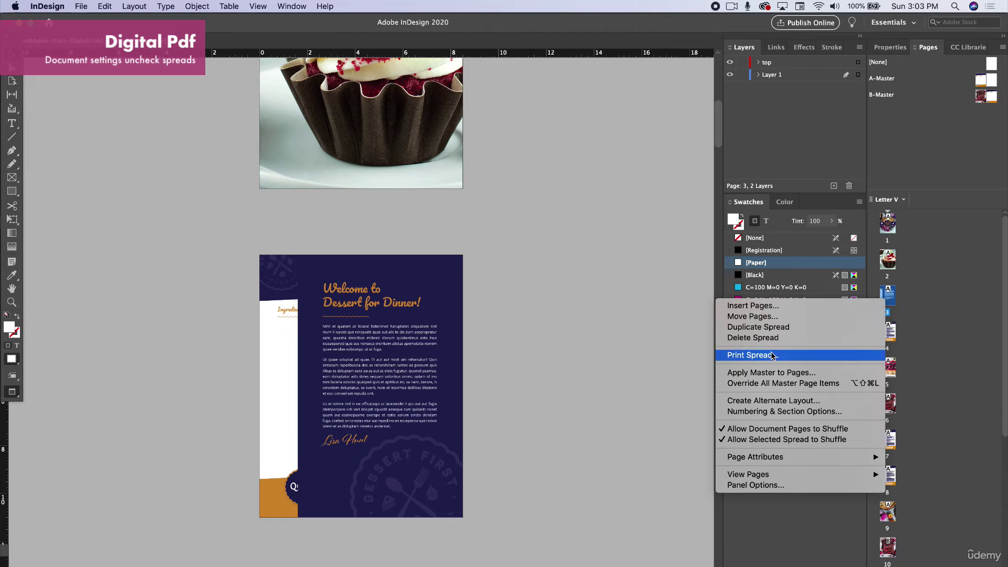
pyautogui.click(751, 373)
pyautogui.click(505, 310)
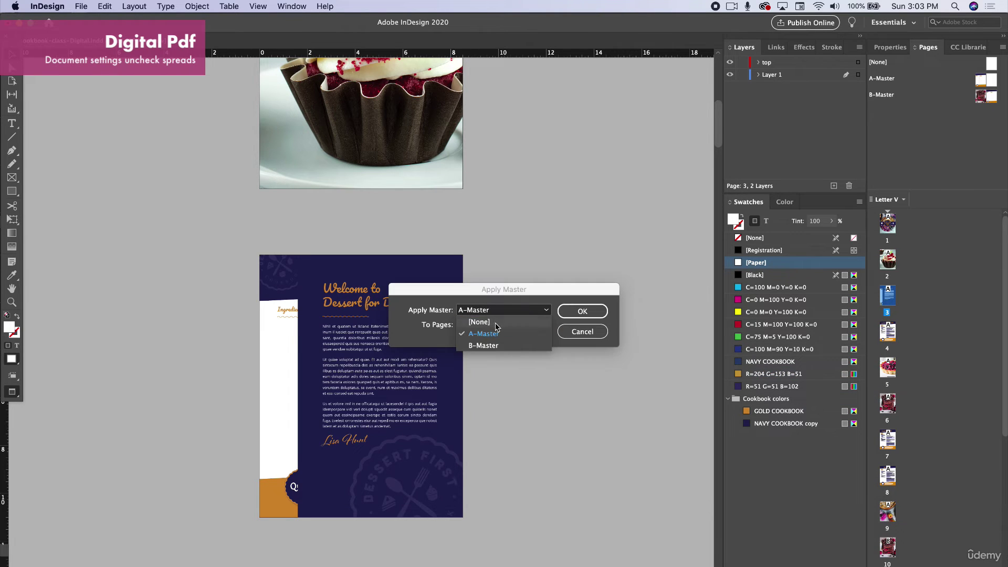
pyautogui.click(494, 322)
pyautogui.click(583, 312)
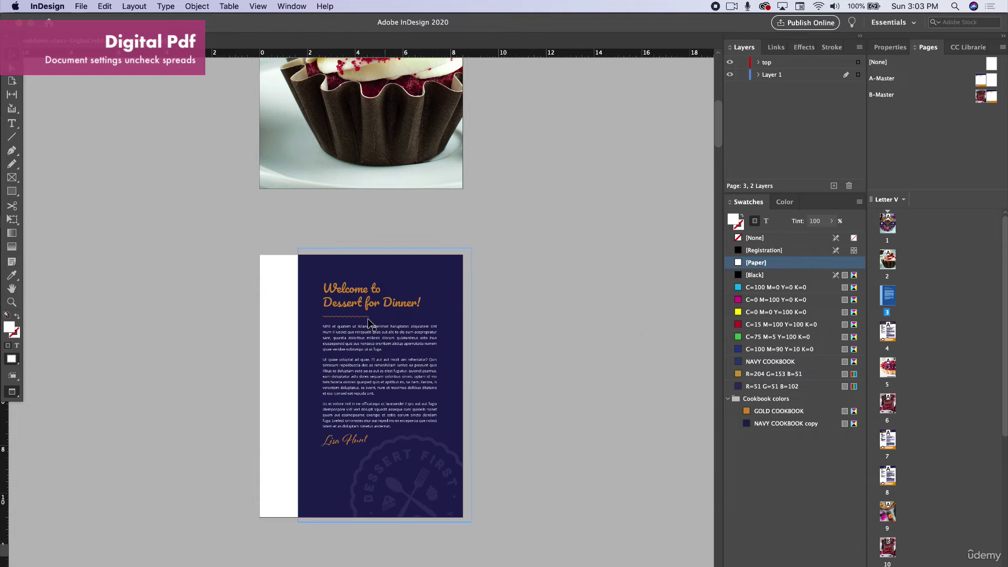
# - Stretch page 3's navy background across the white strip, and move the welcome text, signature and badge left and slightly down together
pyautogui.click(316, 324)
pyautogui.moveTo(297, 385); pyautogui.dragTo(256, 385)
pyautogui.moveTo(225, 292)
pyautogui.mouseDown()
pyautogui.moveTo(289, 333)
pyautogui.moveTo(462, 491)
pyautogui.mouseUp()
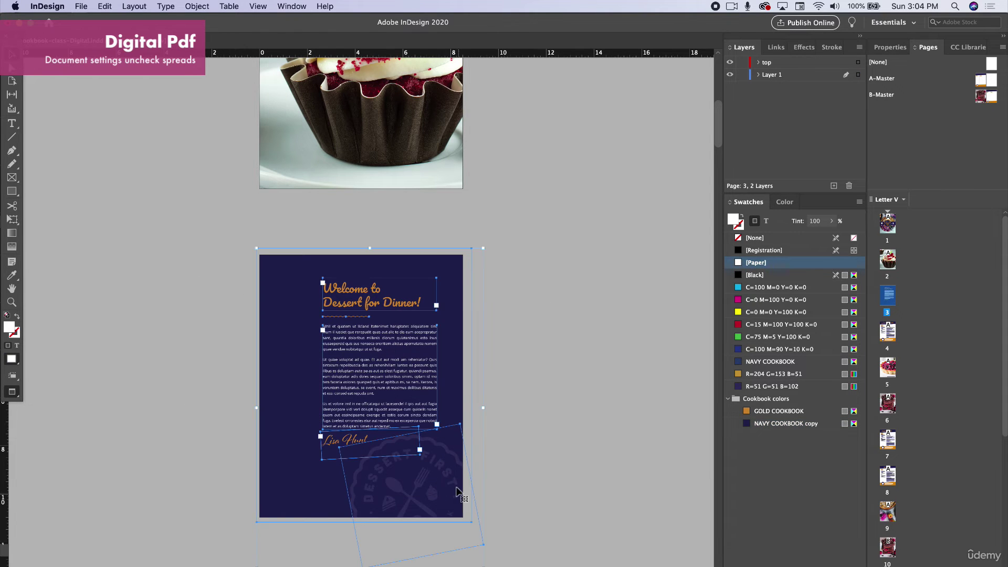
pyautogui.keyDown('shift'); pyautogui.click(443, 284); pyautogui.keyUp('shift')
pyautogui.moveTo(376, 301); pyautogui.dragTo(336, 309)
pyautogui.click(558, 330)
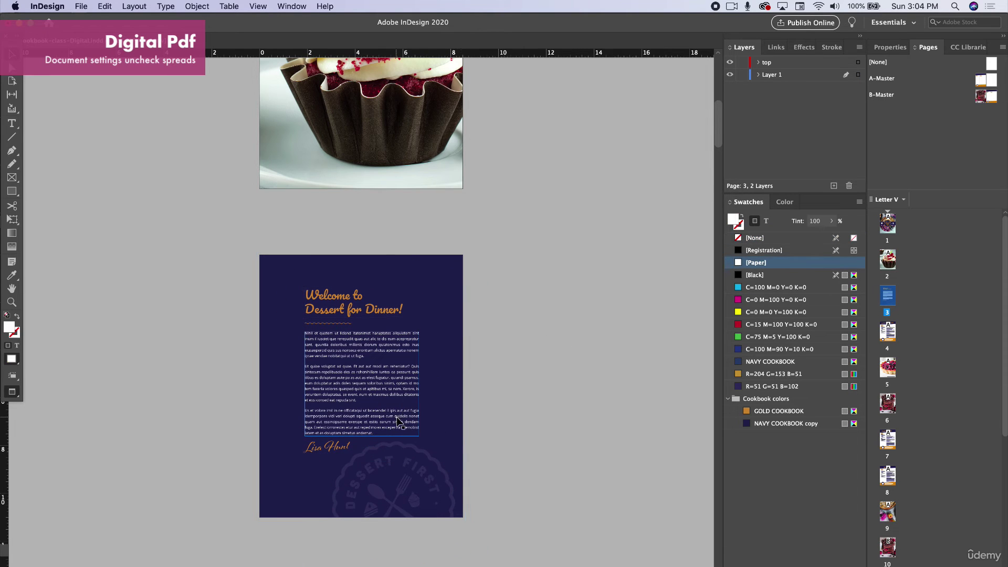
# - Move the berry tart photo page ahead of its recipe page so it becomes page 4
pyautogui.scroll(-6, 354, 420)
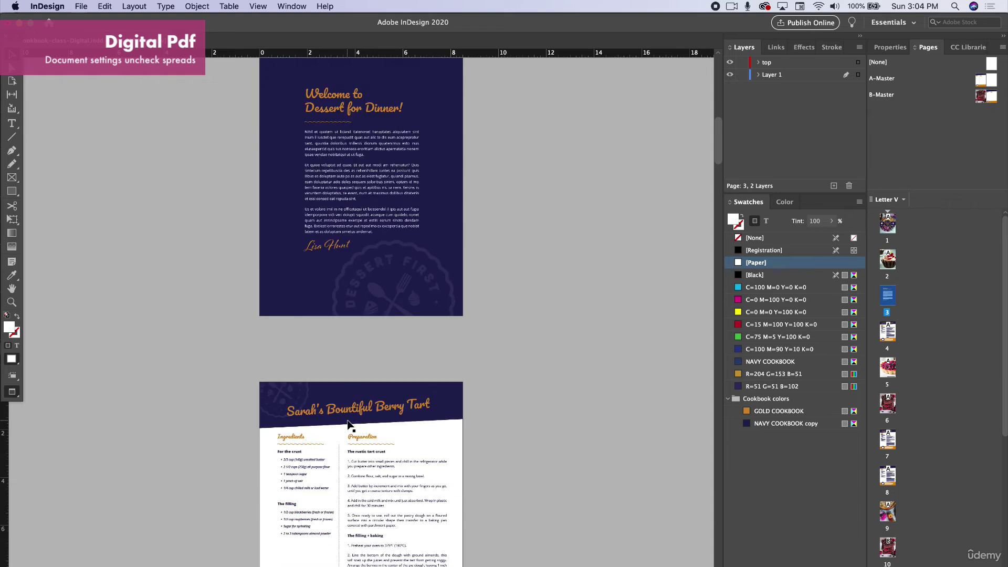
pyautogui.scroll(-4, 350, 424)
pyautogui.scroll(-6, 347, 425)
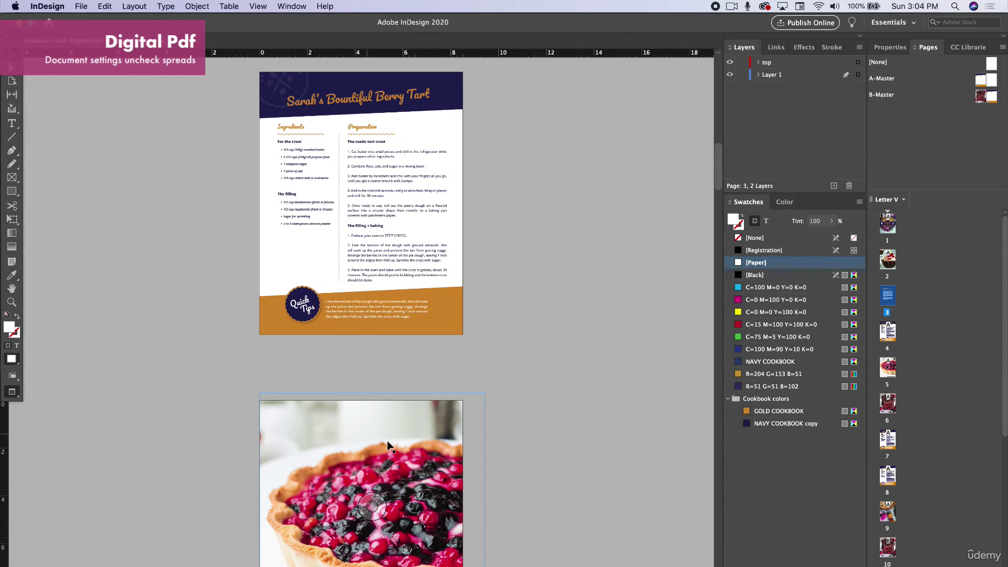
pyautogui.click(401, 447)
pyautogui.click(477, 389)
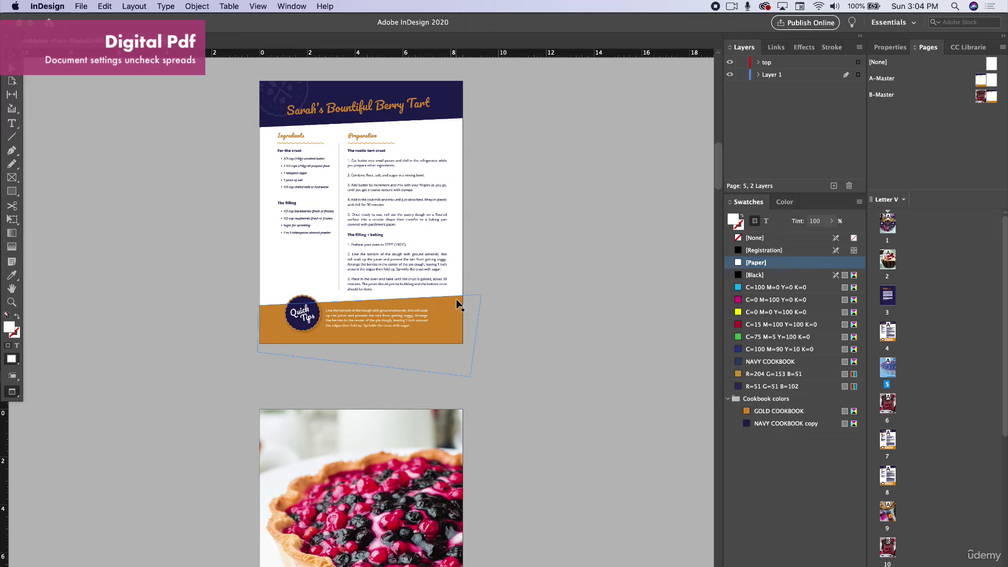
pyautogui.click(886, 333)
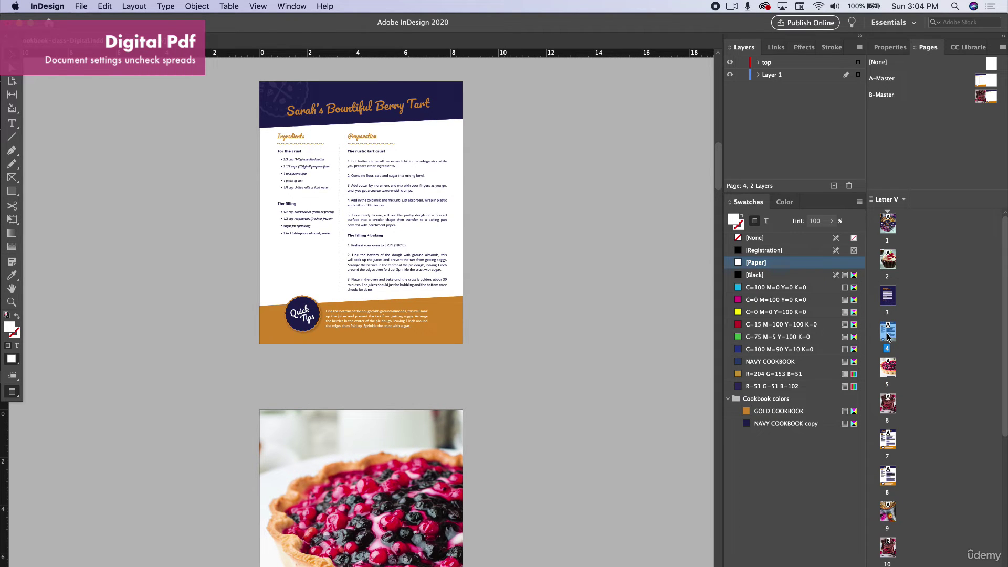
pyautogui.click(887, 339)
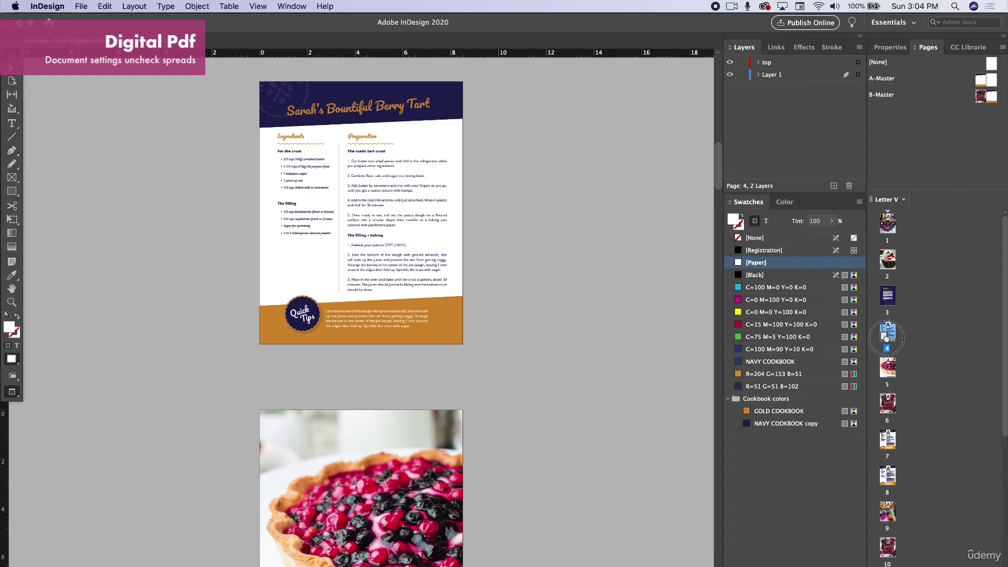
pyautogui.click(890, 371)
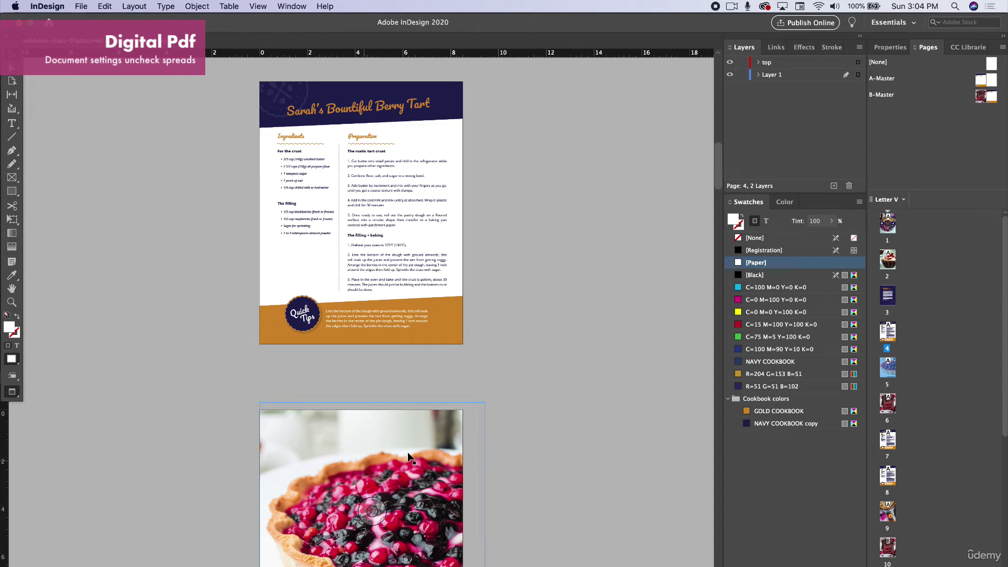
pyautogui.moveTo(887, 373); pyautogui.dragTo(887, 341)
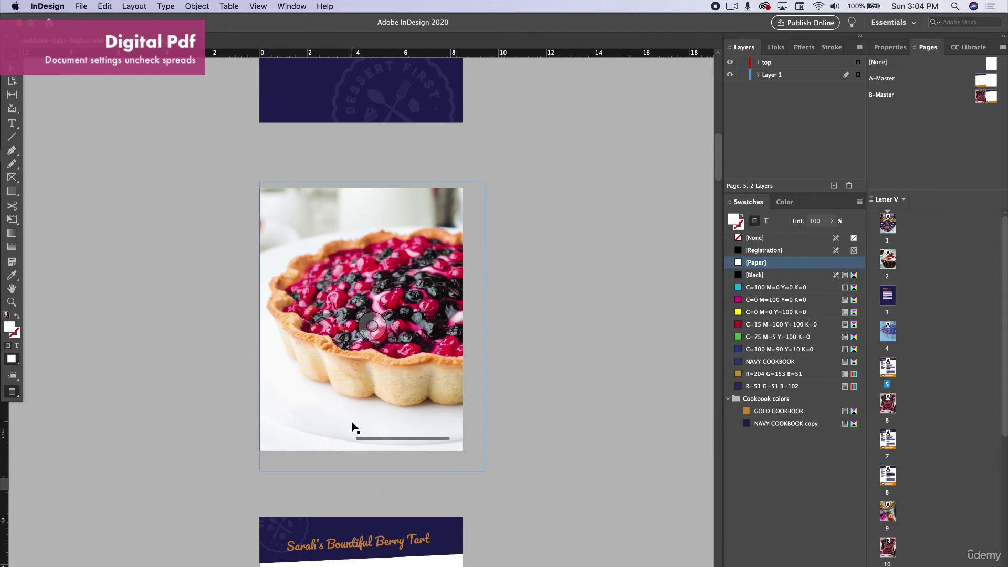
# - Copy the navy header, title and badge from the Berry Tart recipe page and paste them in place on the tart photo page
pyautogui.scroll(-5, 351, 428)
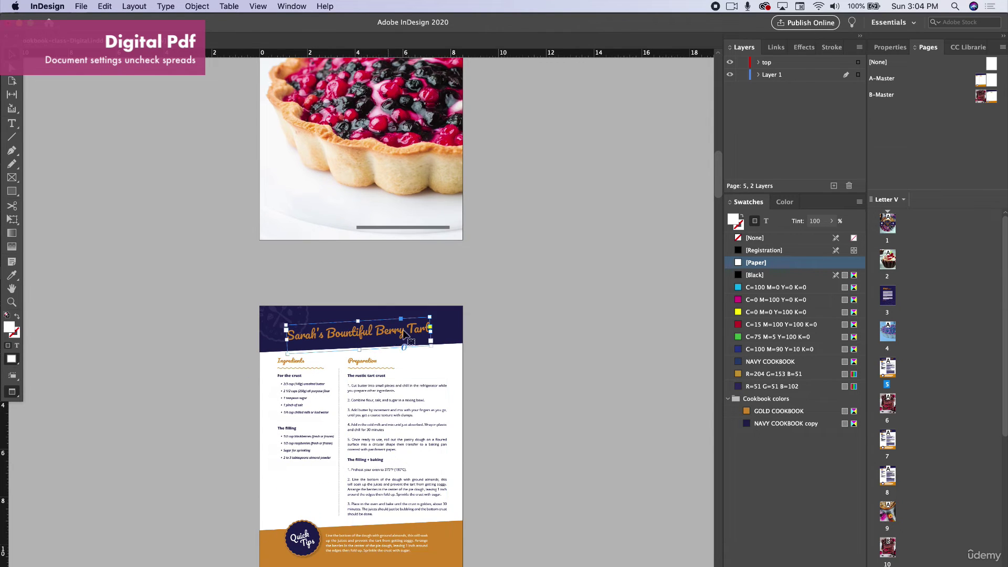
pyautogui.click(453, 328)
pyautogui.keyDown('shift'); pyautogui.click(281, 313); pyautogui.keyUp('shift')
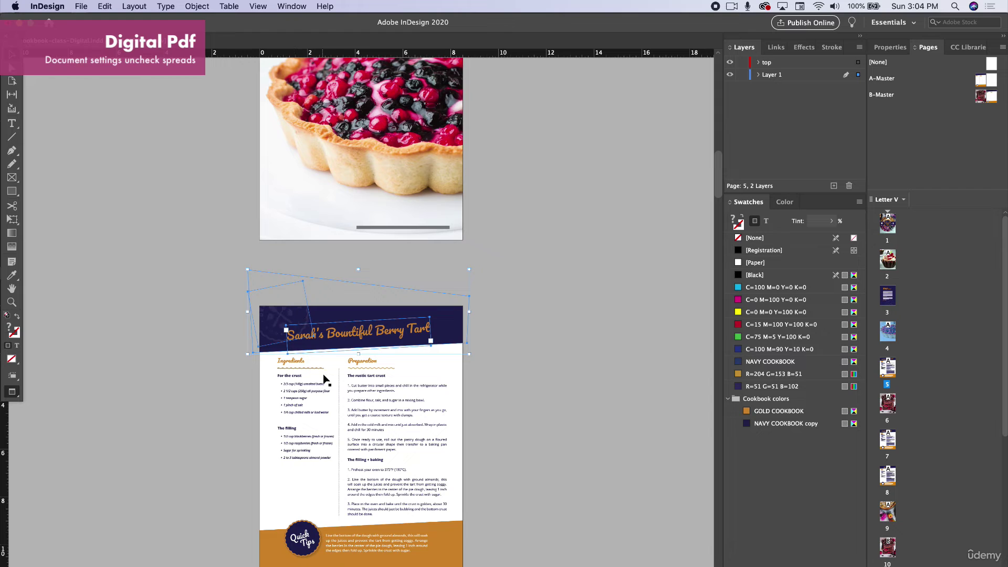
pyautogui.scroll(1, 326, 379)
pyautogui.scroll(2, 325, 379)
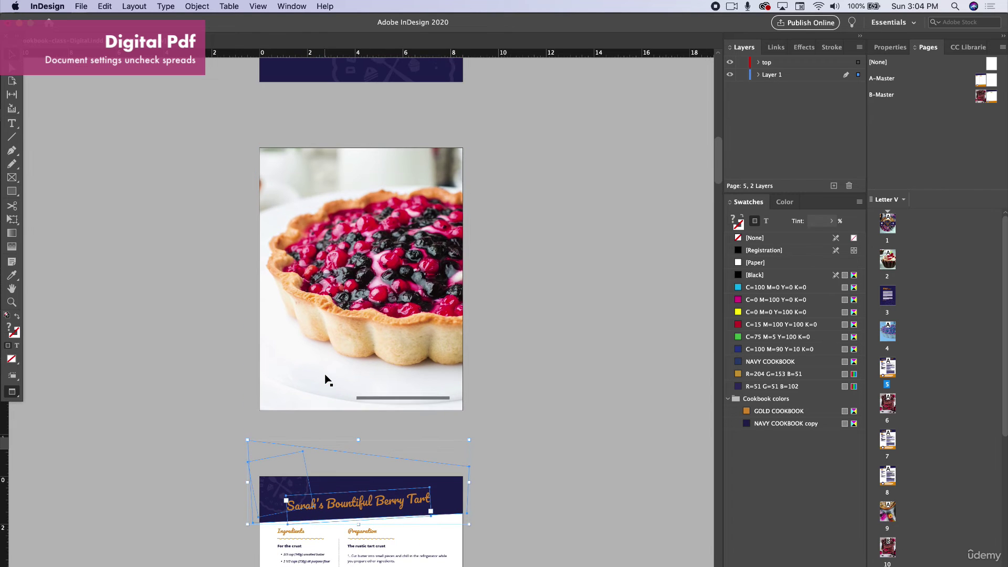
pyautogui.scroll(1, 376, 515)
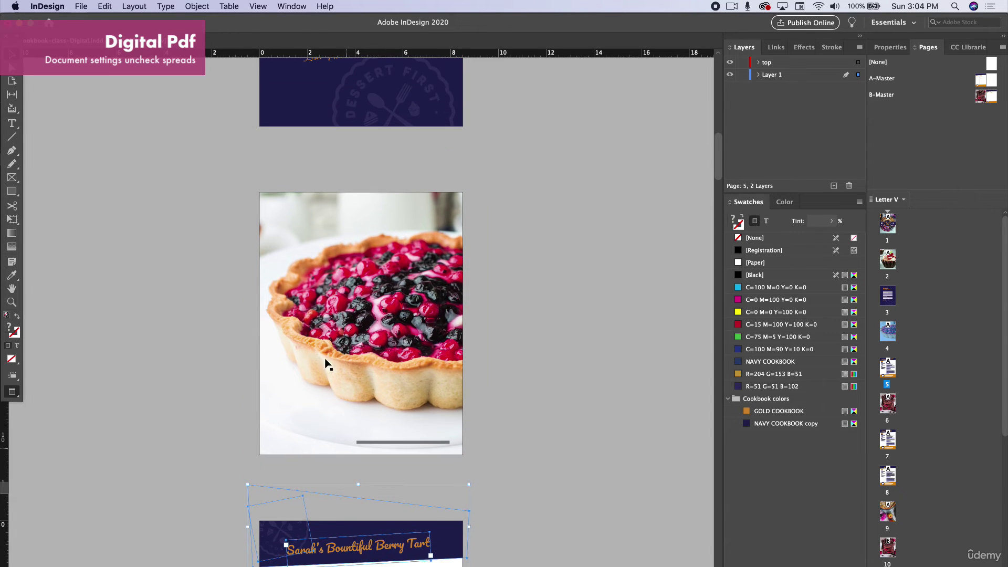
pyautogui.click(373, 336)
pyautogui.click(110, 6)
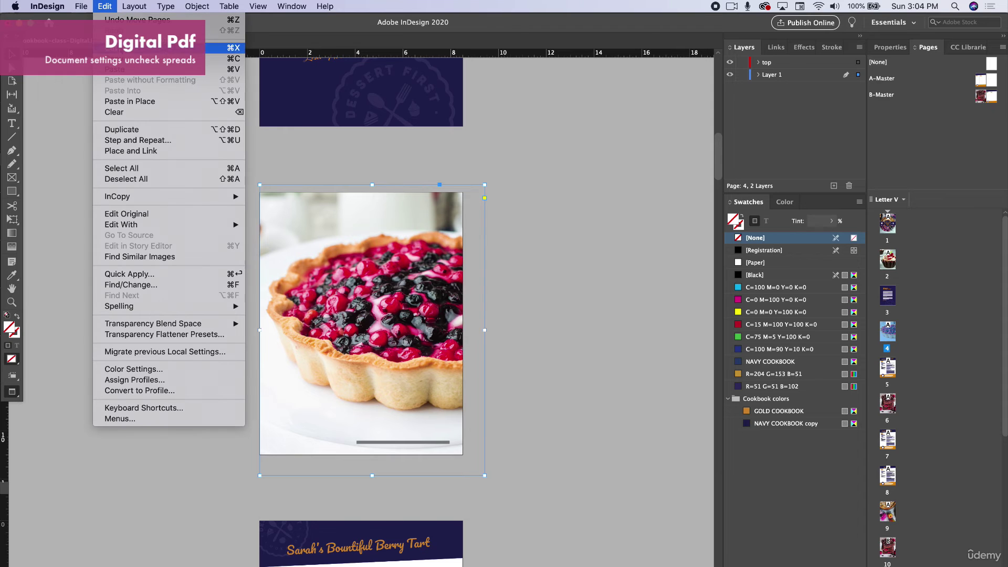
pyautogui.click(122, 102)
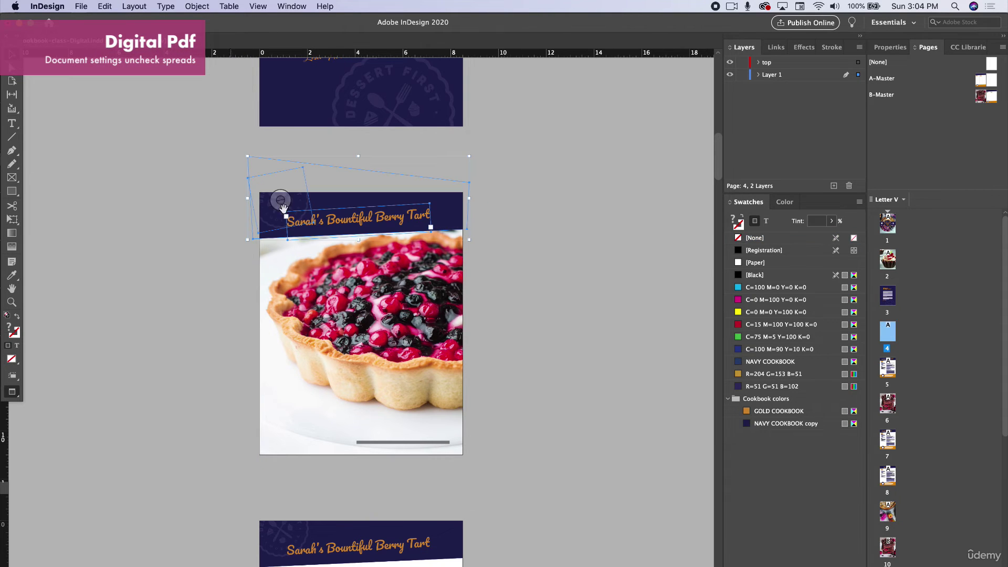
pyautogui.click(534, 247)
pyautogui.click(451, 421)
# - Copy the navy header and title from the Chocolate Brownie recipe page and paste them in place on the brownie photo page, leaving out the badge
pyautogui.scroll(-3, 513, 498)
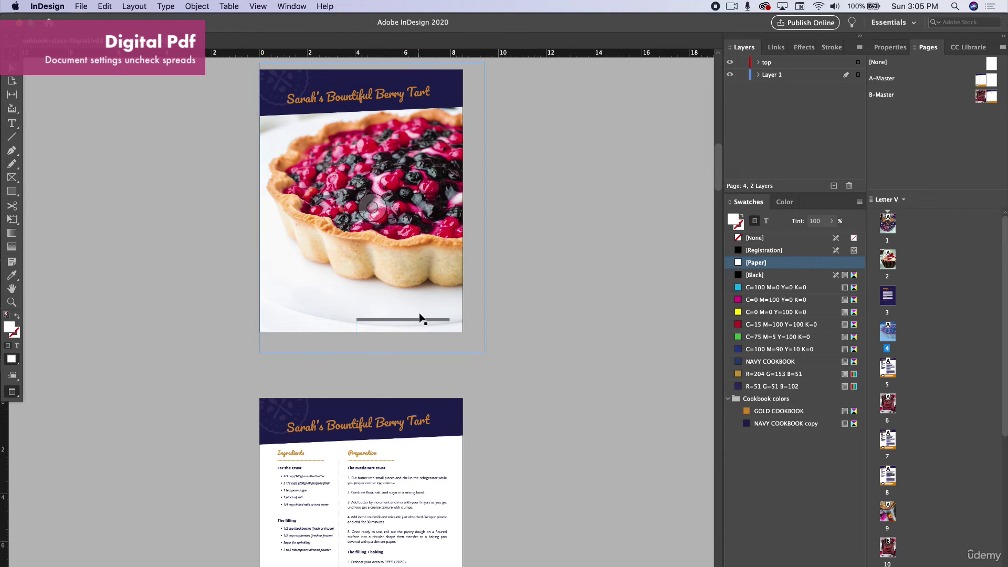
pyautogui.scroll(-5, 383, 433)
pyautogui.scroll(-10, 386, 436)
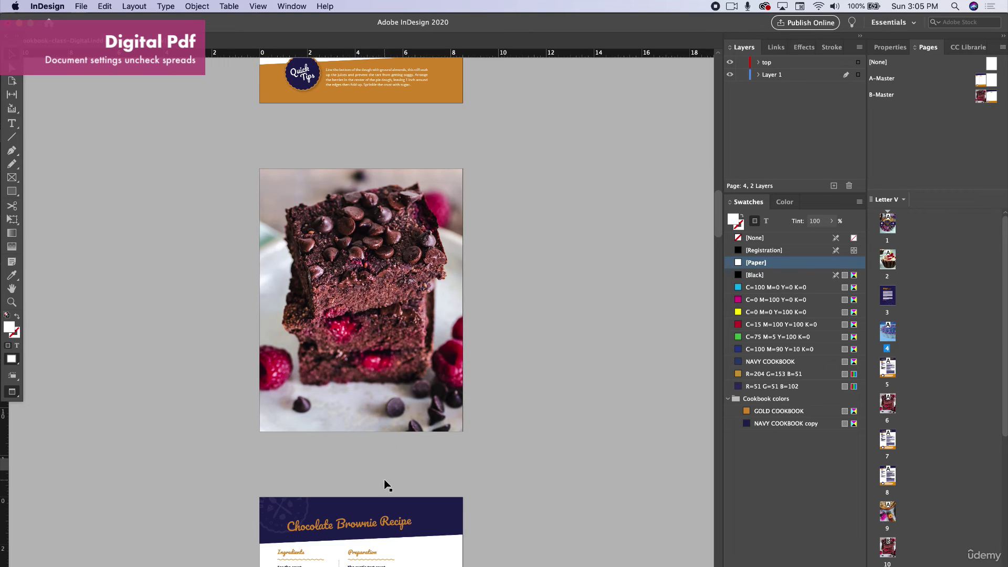
pyautogui.scroll(-1, 383, 480)
pyautogui.click(281, 476)
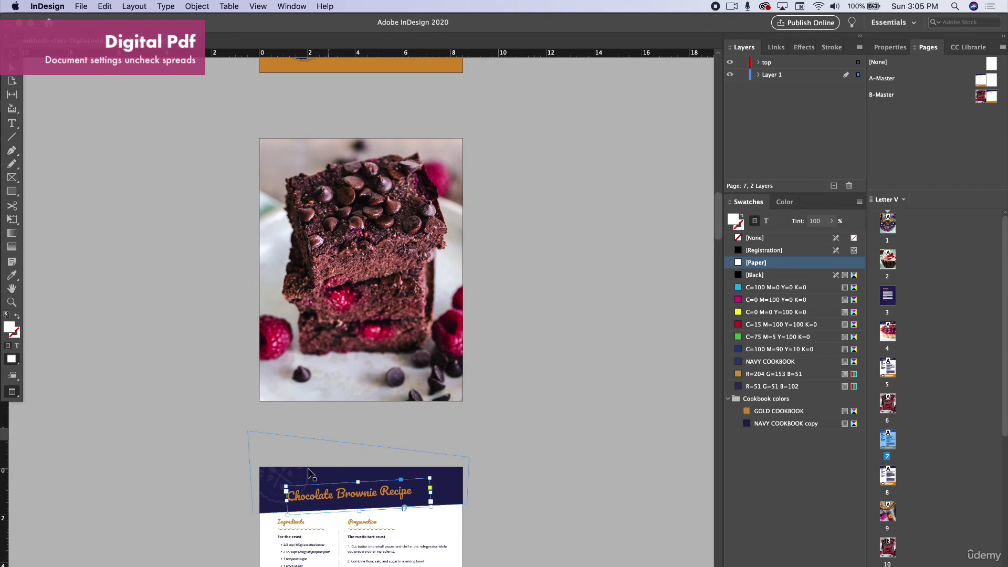
pyautogui.keyDown('shift'); pyautogui.click(450, 479); pyautogui.keyUp('shift')
pyautogui.scroll(2, 377, 316)
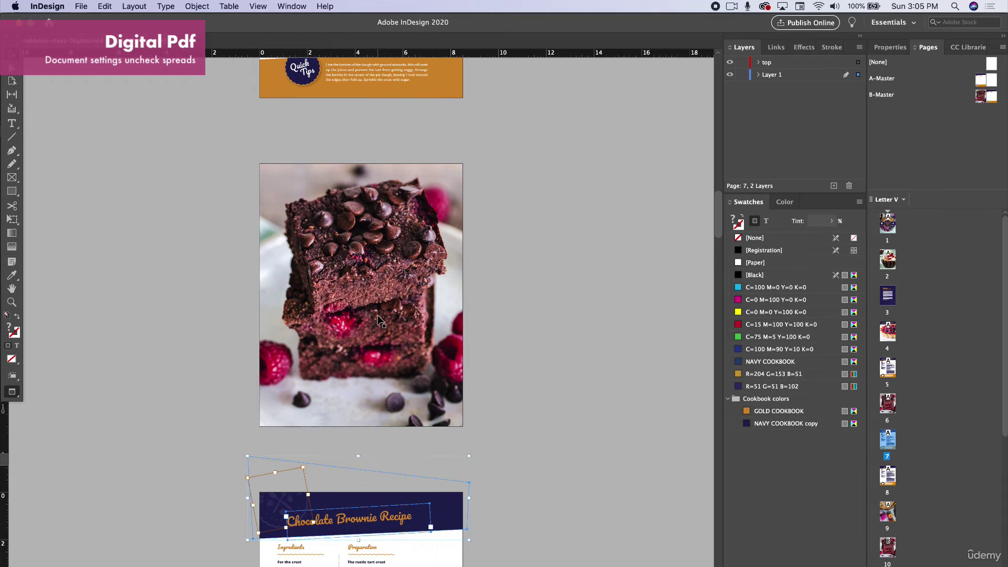
pyautogui.click(105, 6)
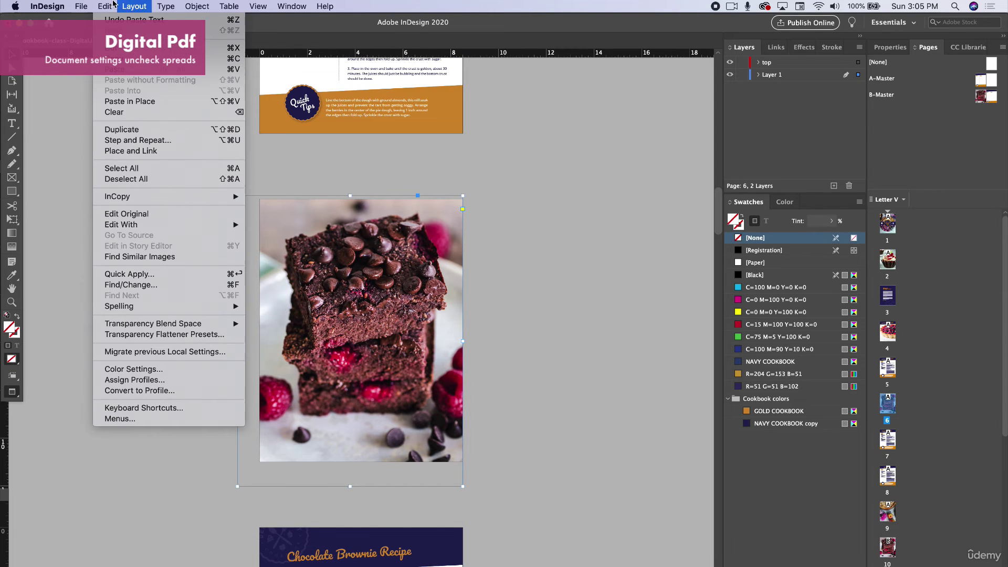
pyautogui.click(138, 100)
pyautogui.click(189, 254)
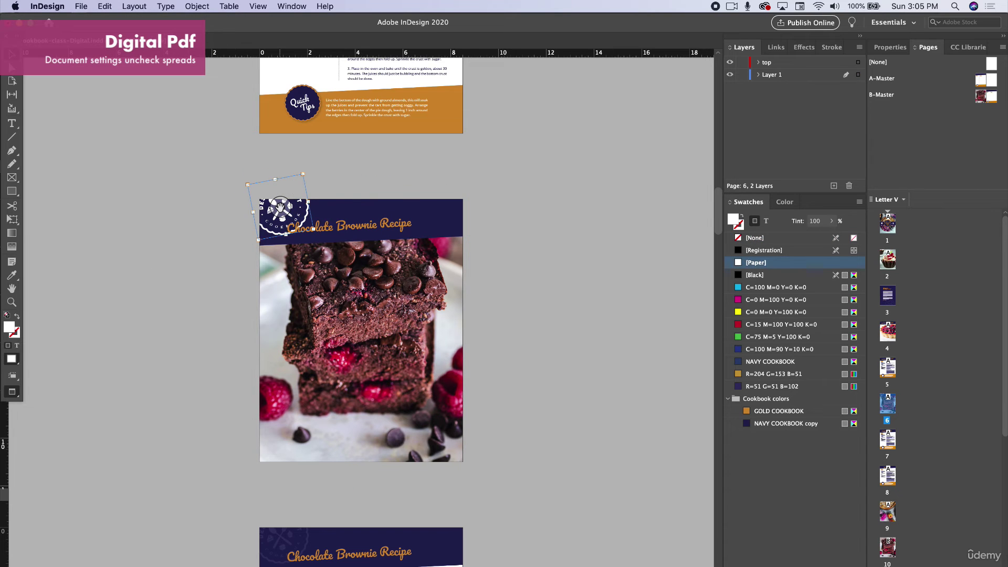
pyautogui.press('super+z')
pyautogui.click(351, 342)
# - Start exporting the document as cookbook-class-Digital in the Adobe PDF (Interactive) format
pyautogui.scroll(-8, 368, 417)
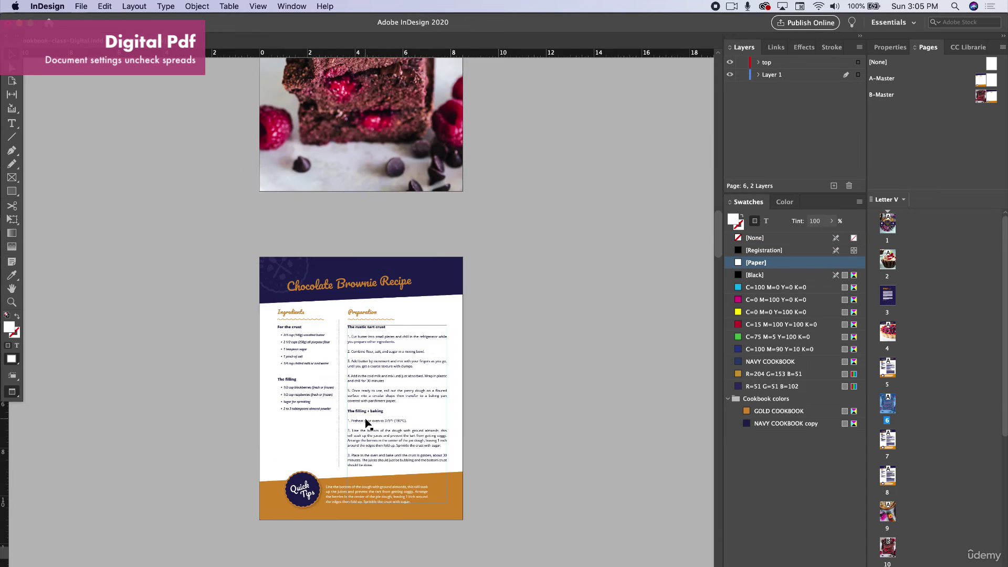
pyautogui.scroll(3, 365, 417)
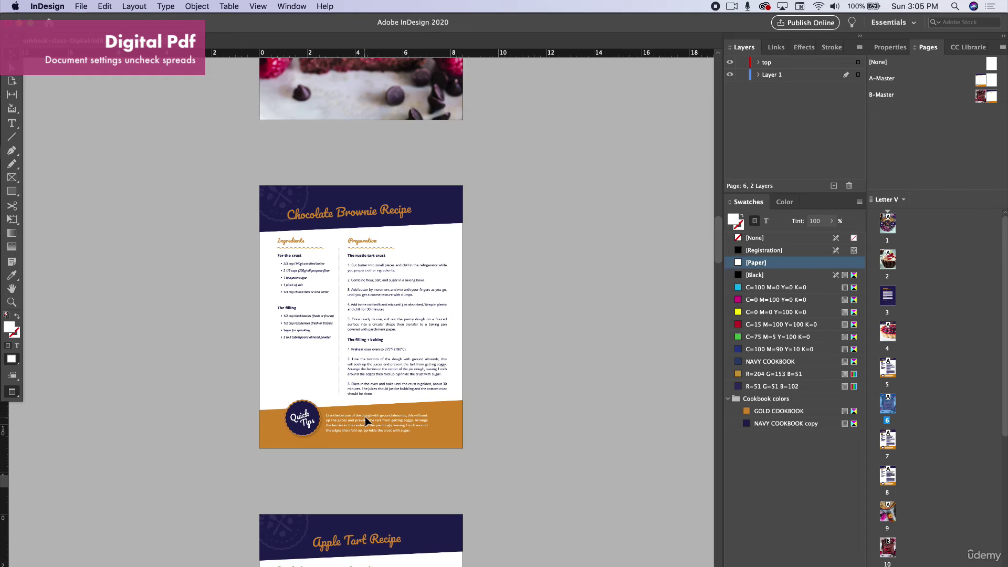
pyautogui.press('super+minus')
pyautogui.press('super+minus')
pyautogui.scroll(2, 365, 417)
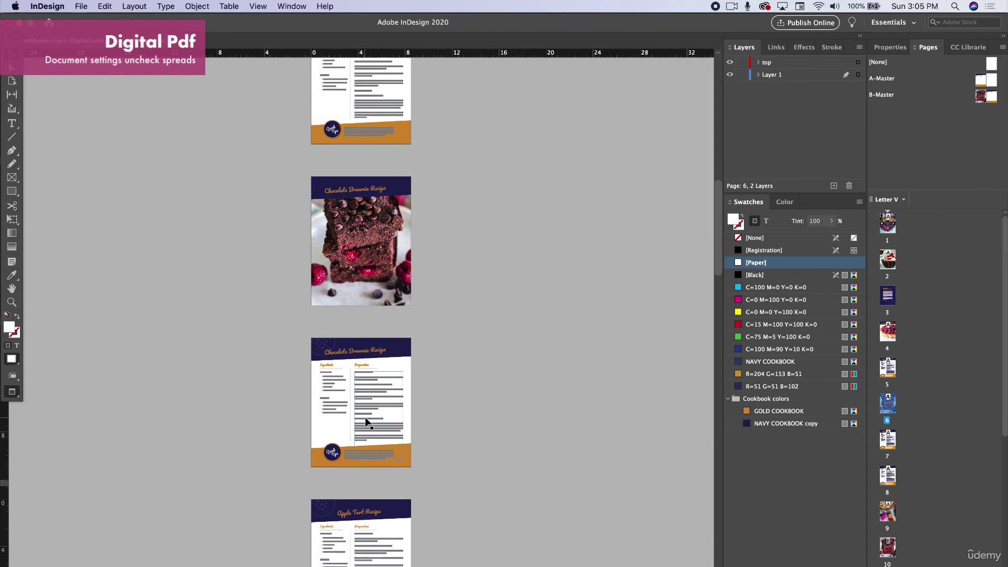
pyautogui.click(78, 5)
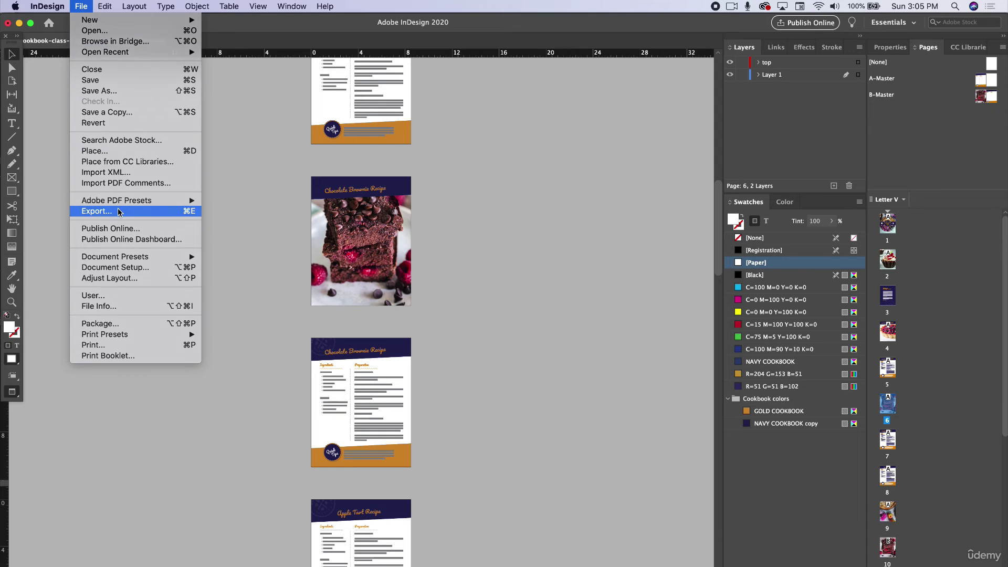
pyautogui.click(97, 210)
pyautogui.click(484, 210)
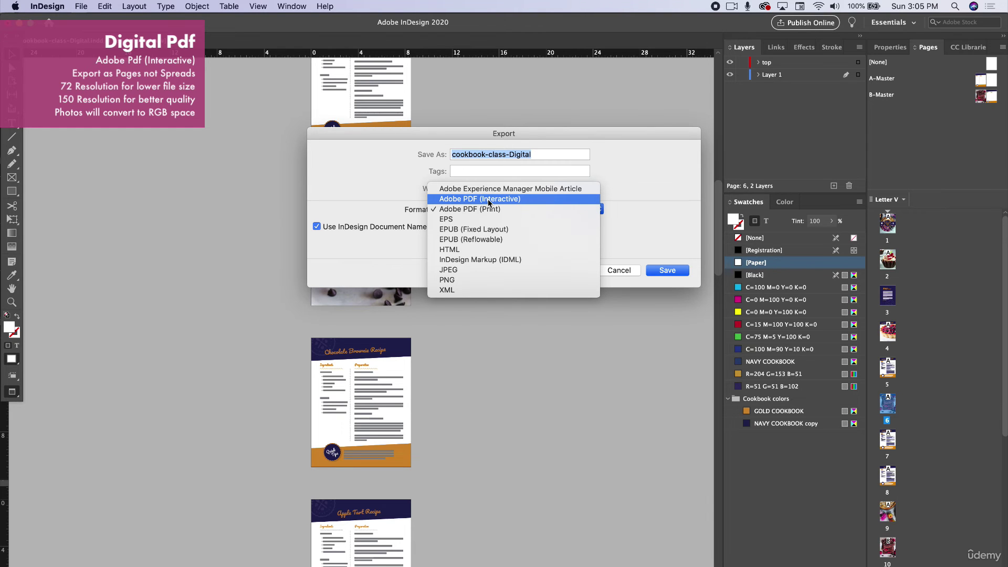
pyautogui.click(488, 200)
pyautogui.press('Return')
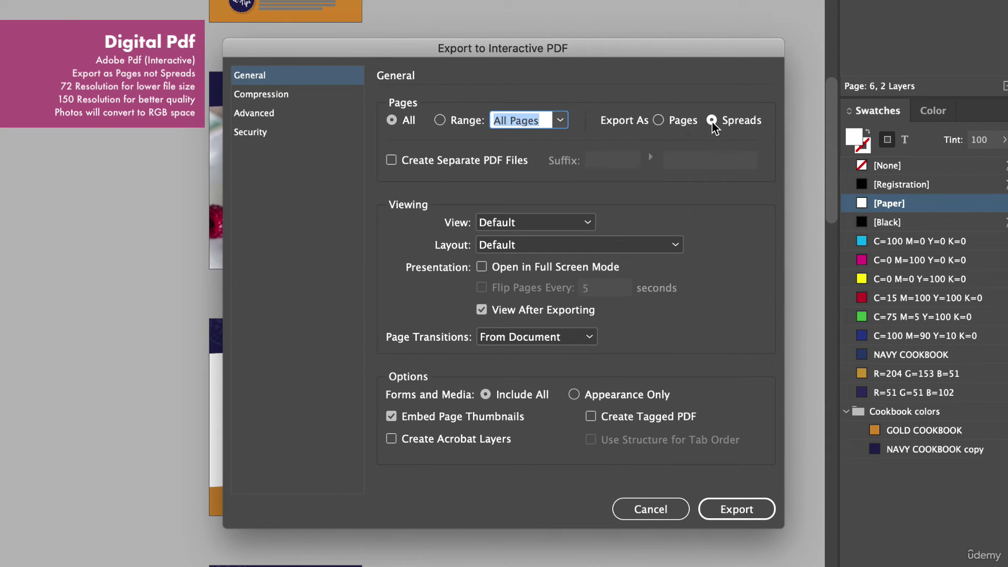
# - Set the interactive PDF to export as Pages, with Create Separate PDF Files off
pyautogui.click(658, 121)
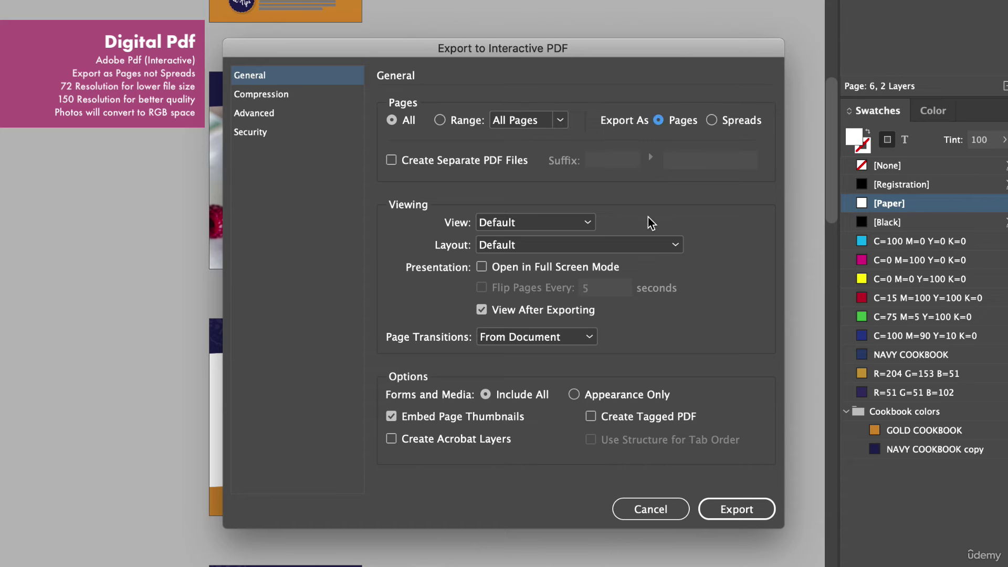
pyautogui.click(393, 162)
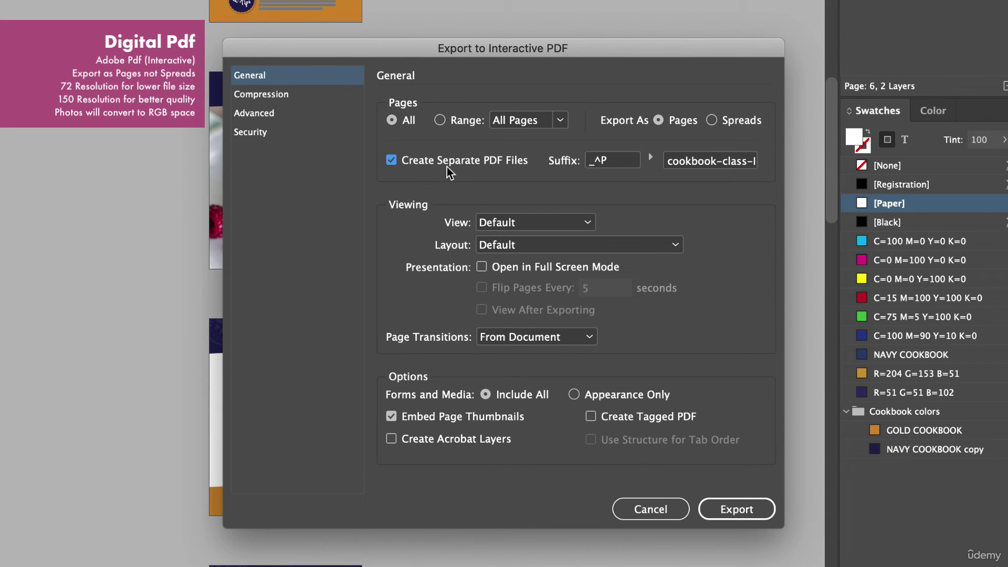
pyautogui.click(391, 160)
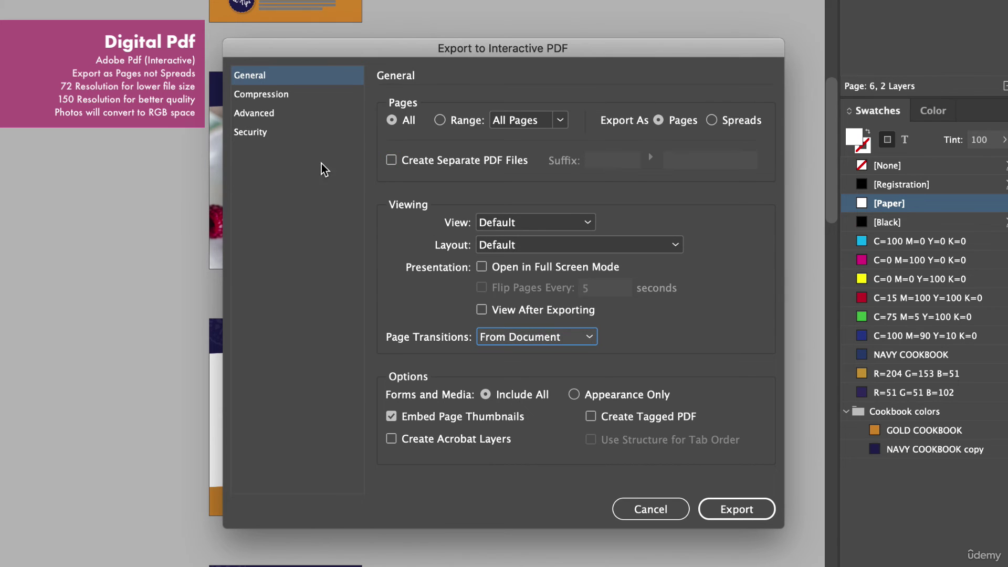
# - Keep the image compression at Medium JPEG quality and a resolution of 72 ppi
pyautogui.click(273, 96)
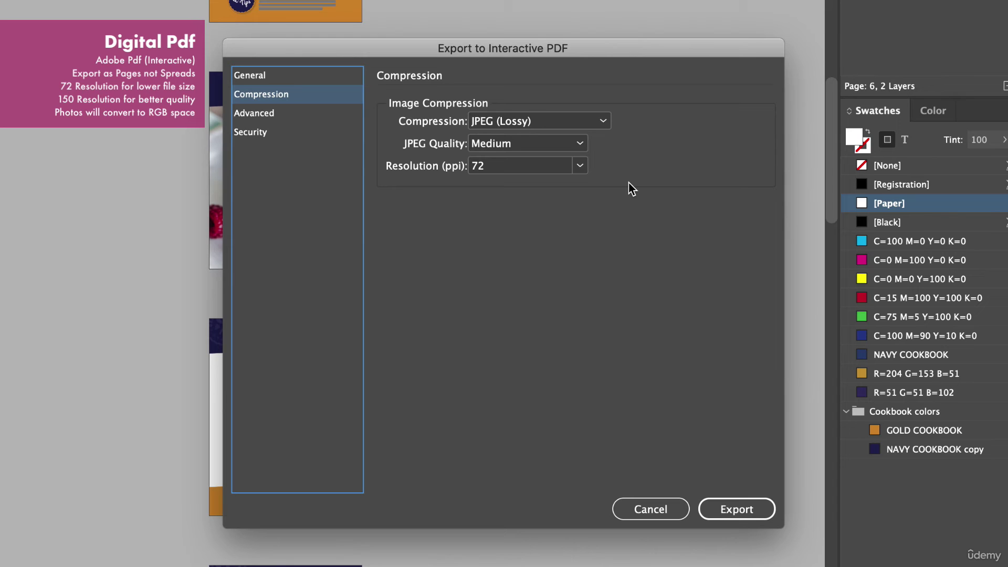
pyautogui.click(510, 166)
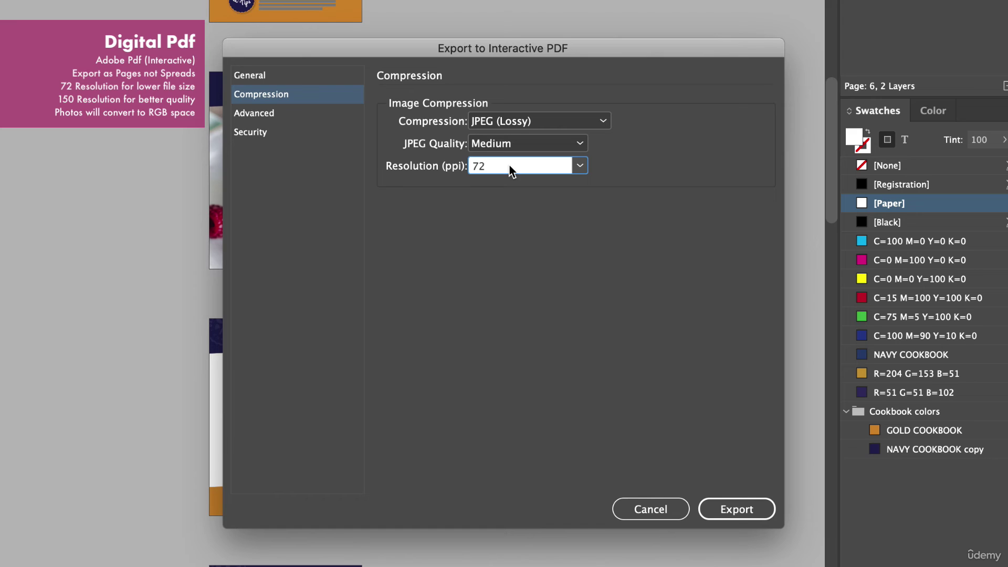
pyautogui.click(514, 141)
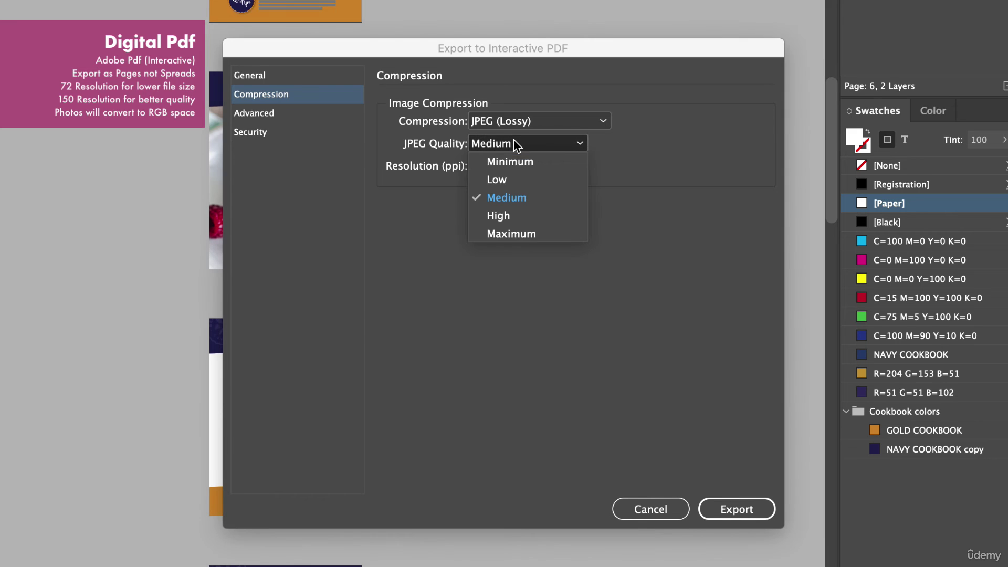
pyautogui.click(512, 200)
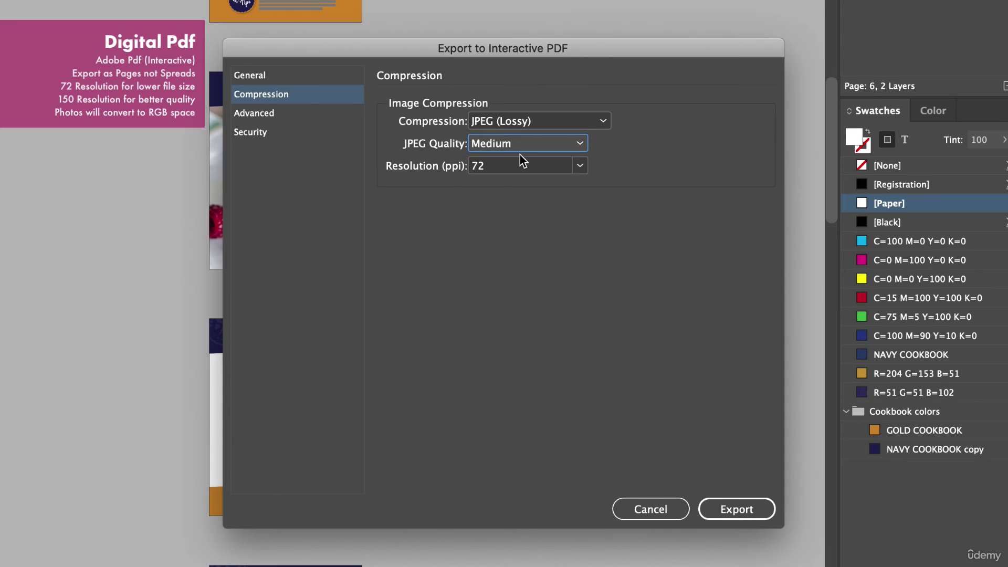
# - Review the export settings, export the interactive PDF, and accept the conversion of its colors to RGB
pyautogui.click(253, 113)
pyautogui.click(251, 94)
pyautogui.click(265, 76)
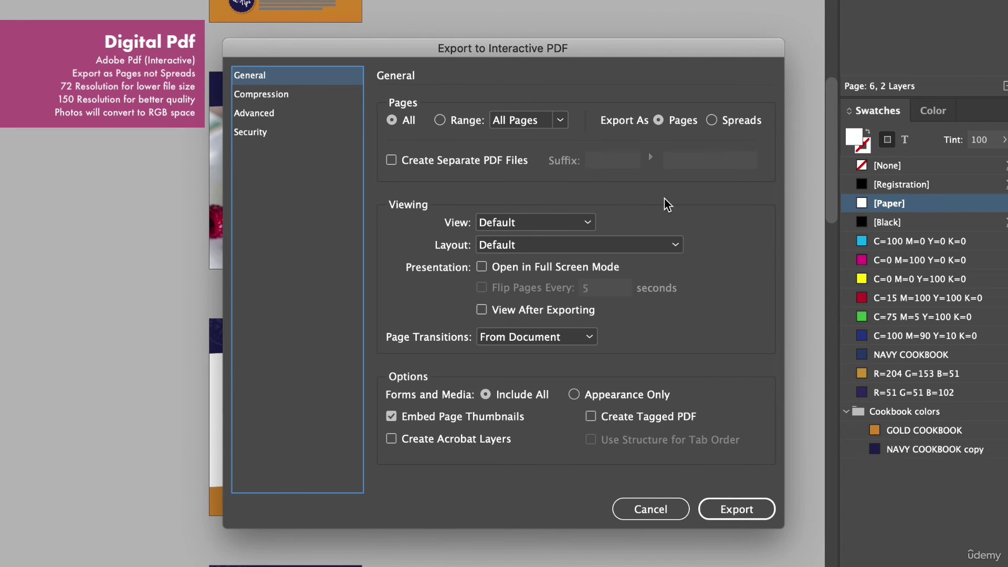
pyautogui.click(730, 506)
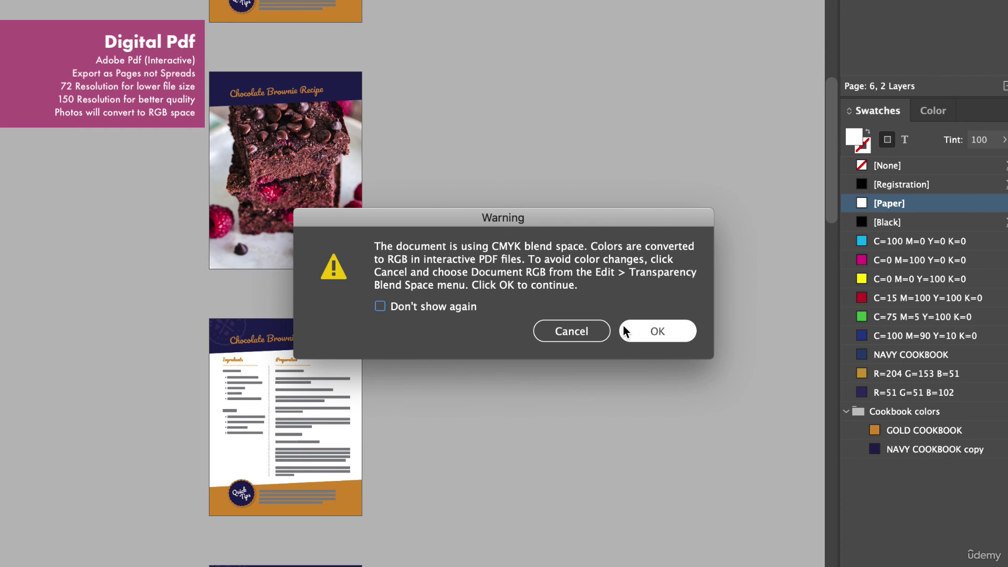
pyautogui.click(640, 329)
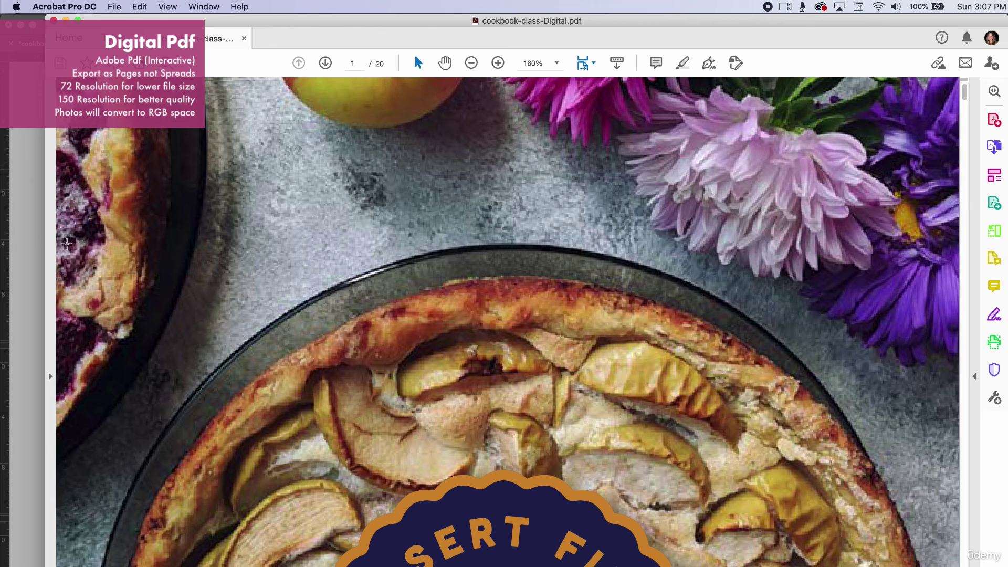
# - Review the exported cookbook-class-Digital.pdf at 75% zoom, checking the single pages from the cover through the Apple Tart Recipe
pyautogui.click(50, 377)
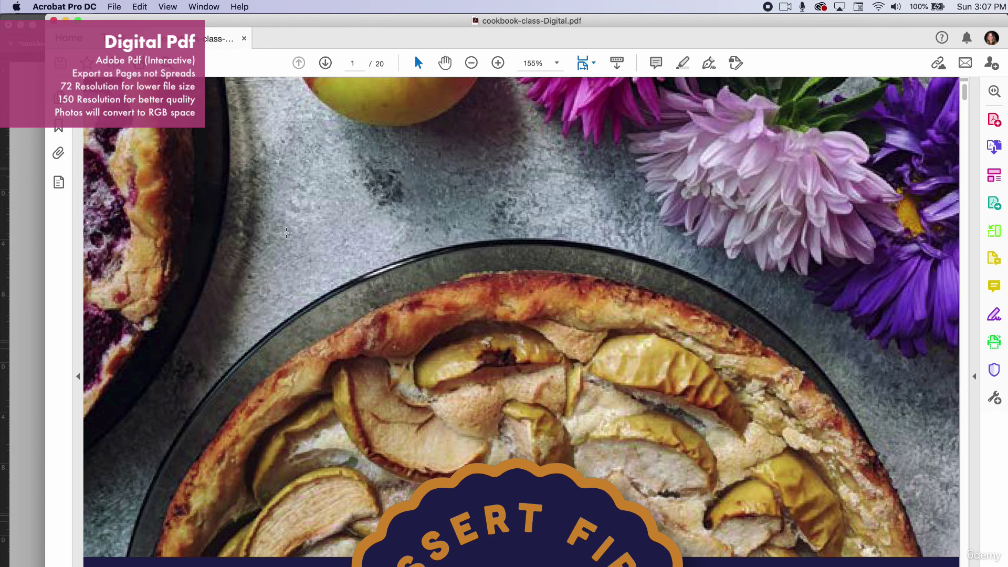
pyautogui.click(558, 64)
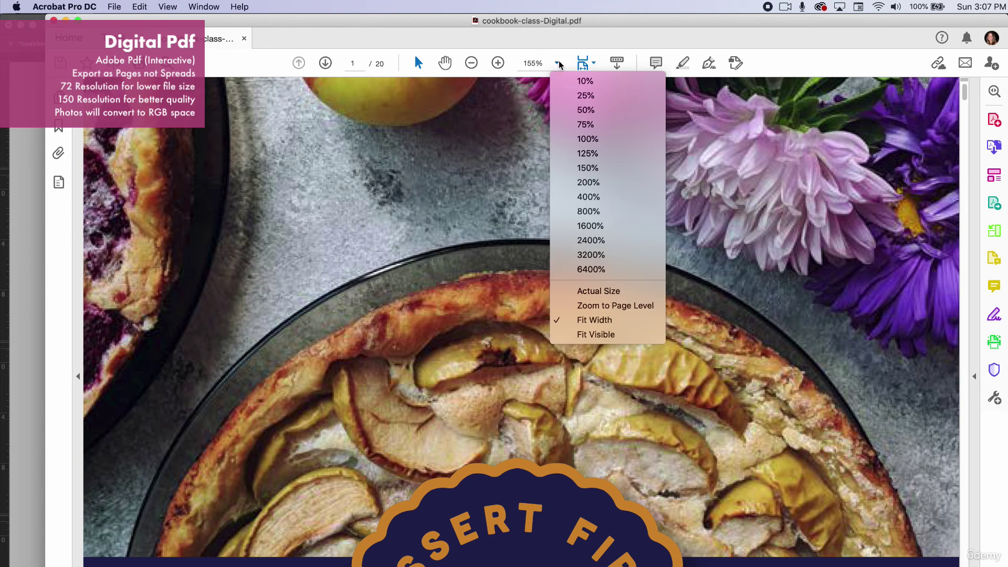
pyautogui.click(588, 125)
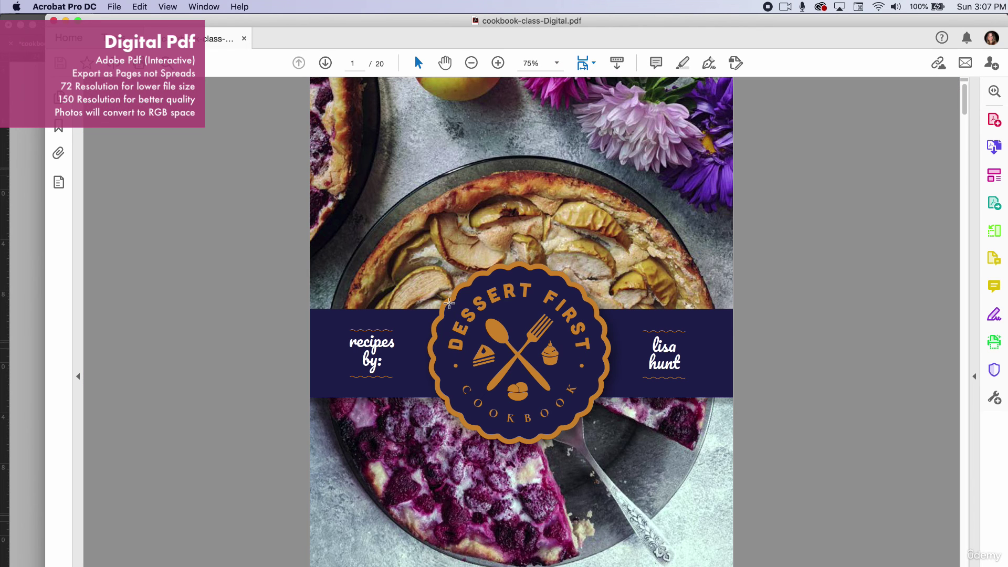
pyautogui.scroll(-10, 483, 431)
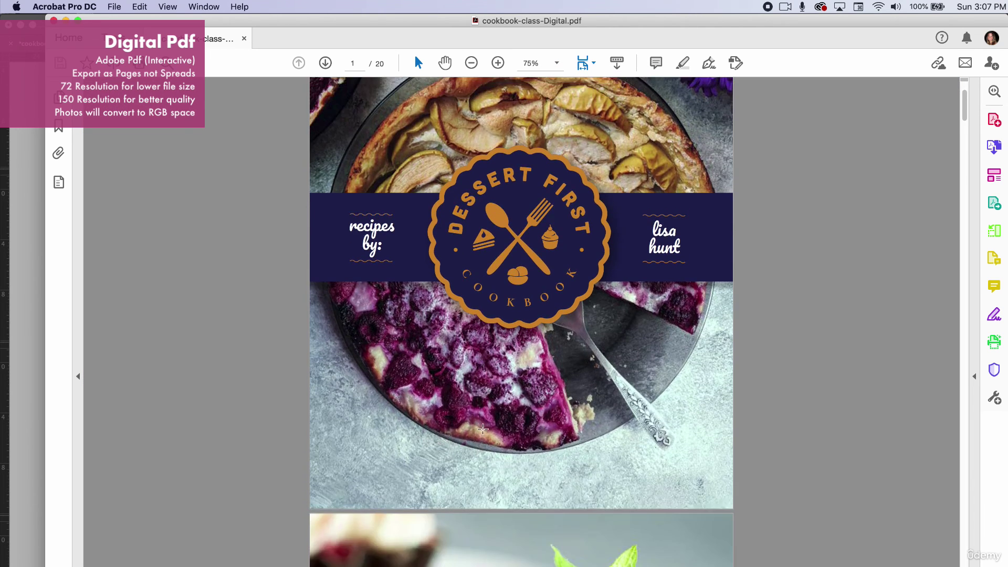
pyautogui.scroll(-10, 482, 430)
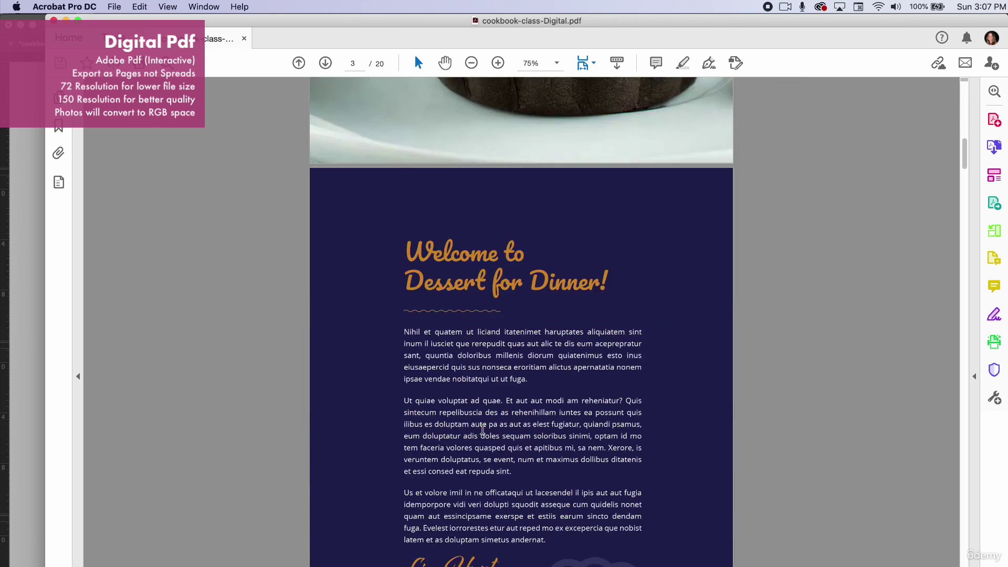
pyautogui.scroll(-15, 482, 430)
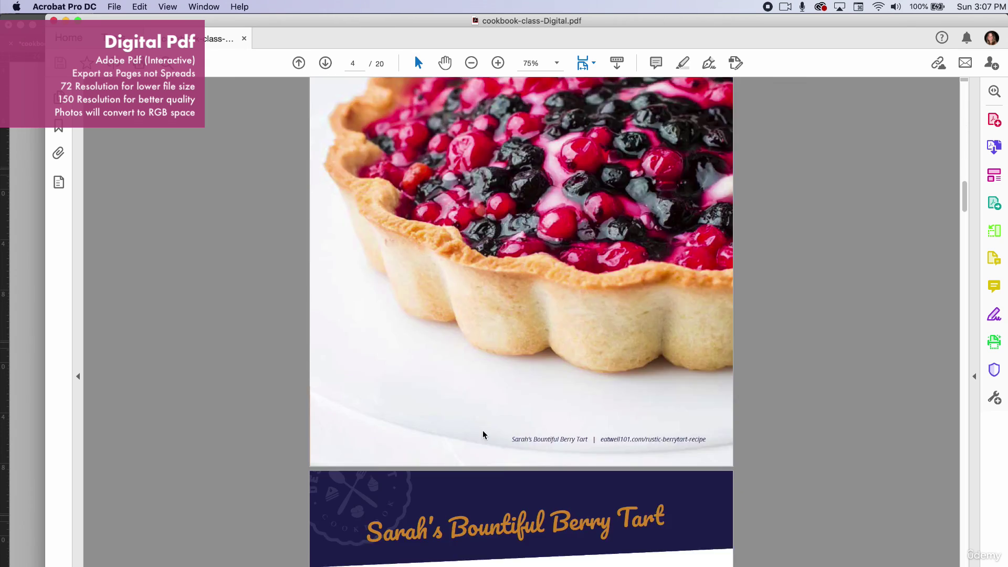
pyautogui.scroll(-15, 482, 431)
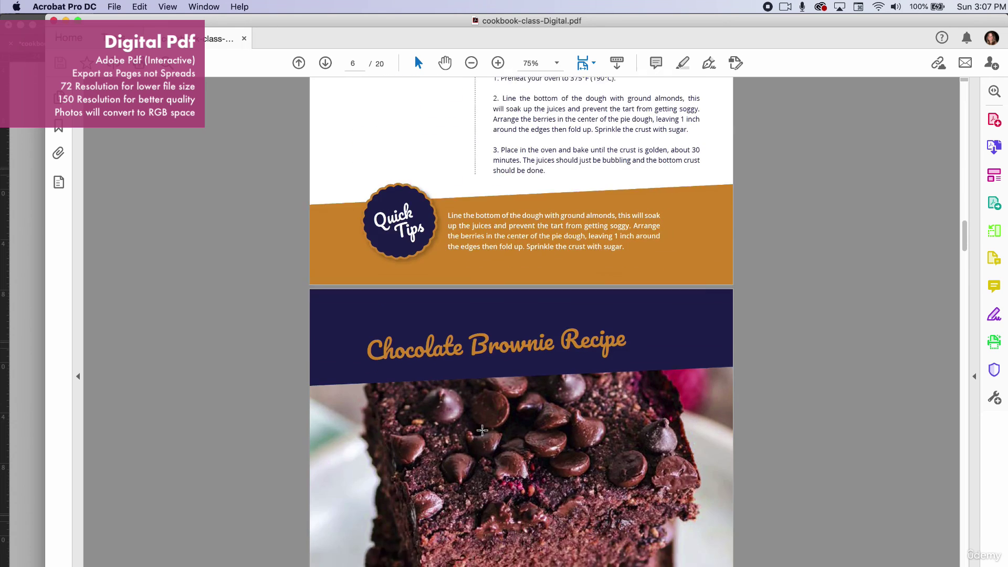
pyautogui.scroll(-15, 482, 430)
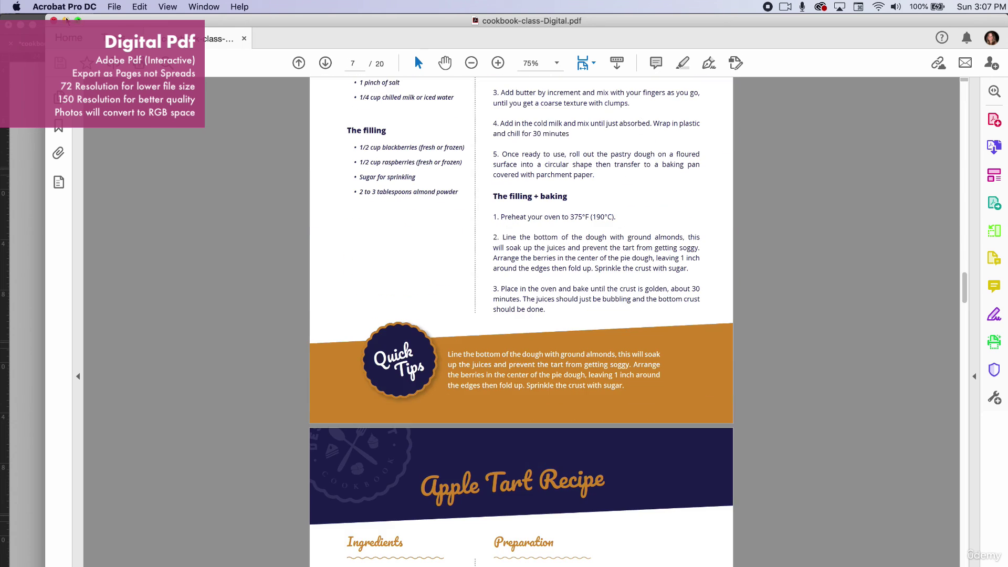
# - Close the exported PDF and return to the cookbook-class-Digital document in InDesign, at the Sarah's Bountiful Berry Tart pages
pyautogui.click(55, 20)
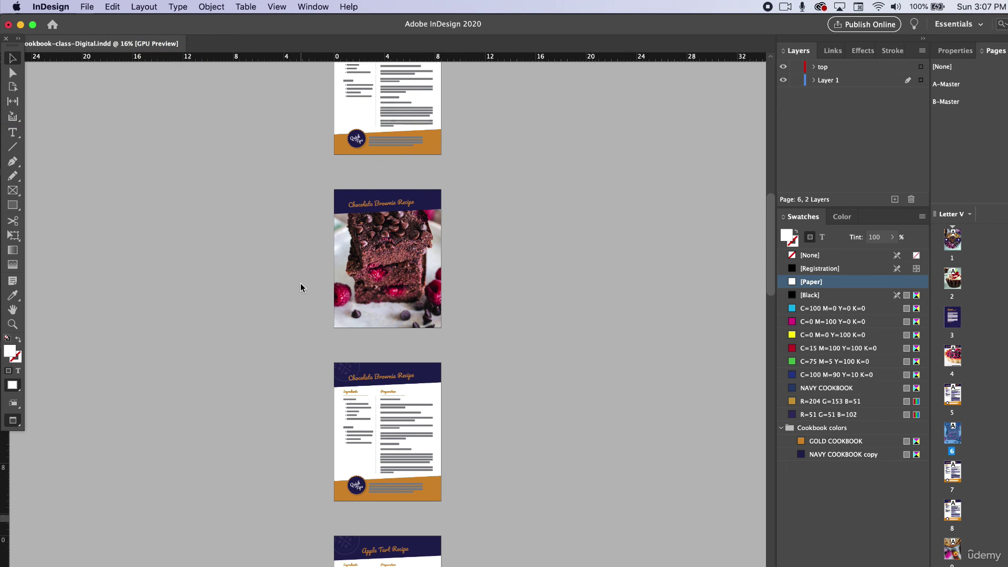
pyautogui.scroll(10, 301, 288)
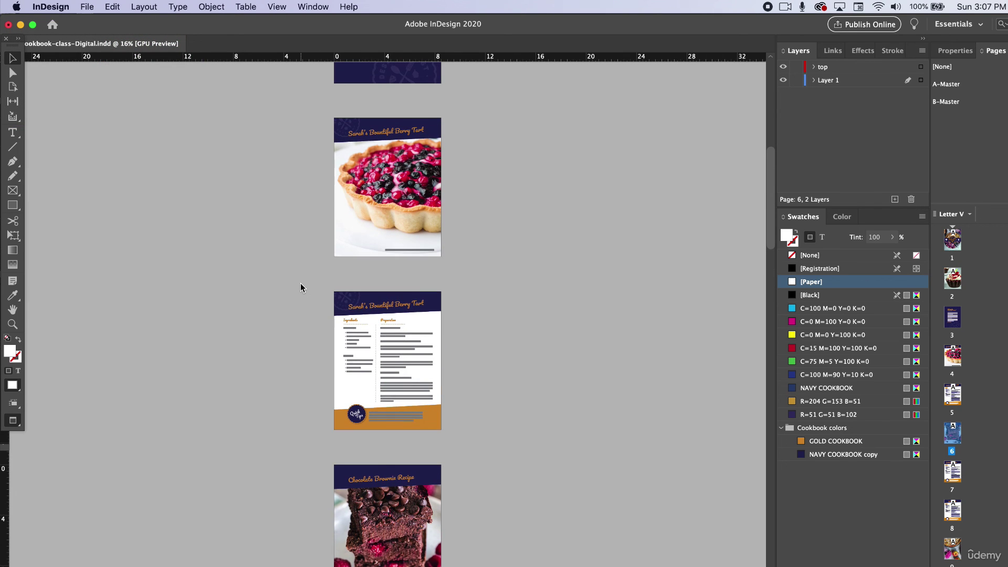
pyautogui.scroll(2, 300, 288)
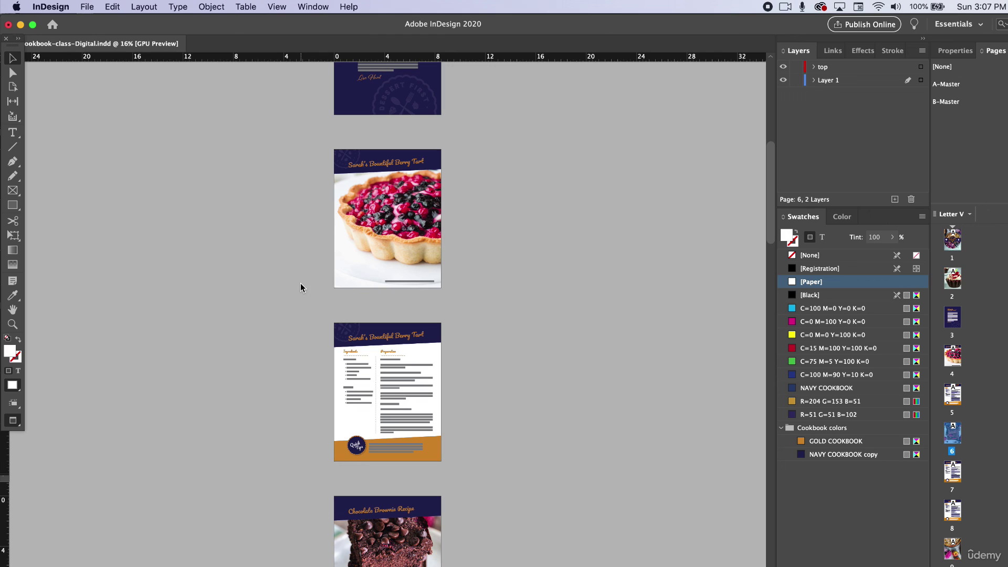